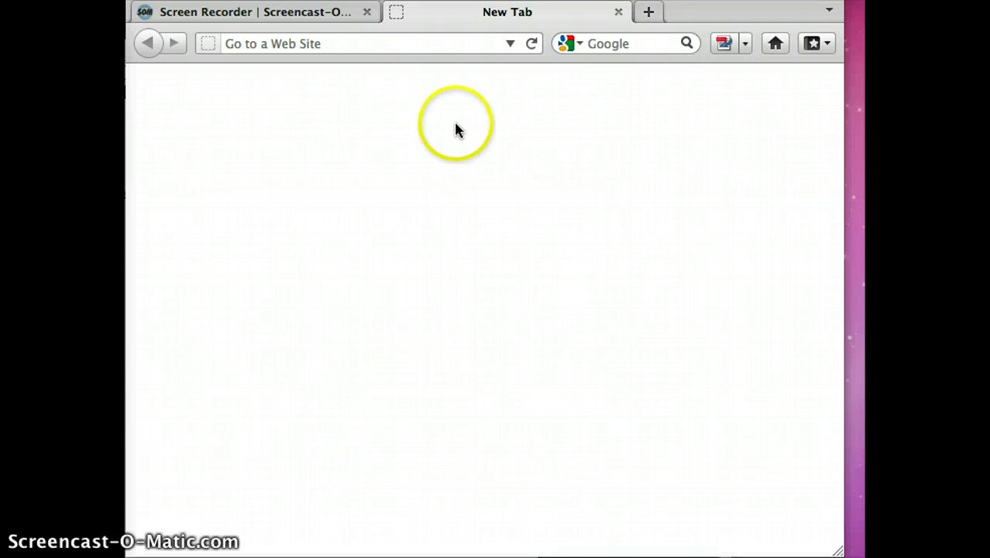
{"action": "left_click", "coordinate": [320, 44]}
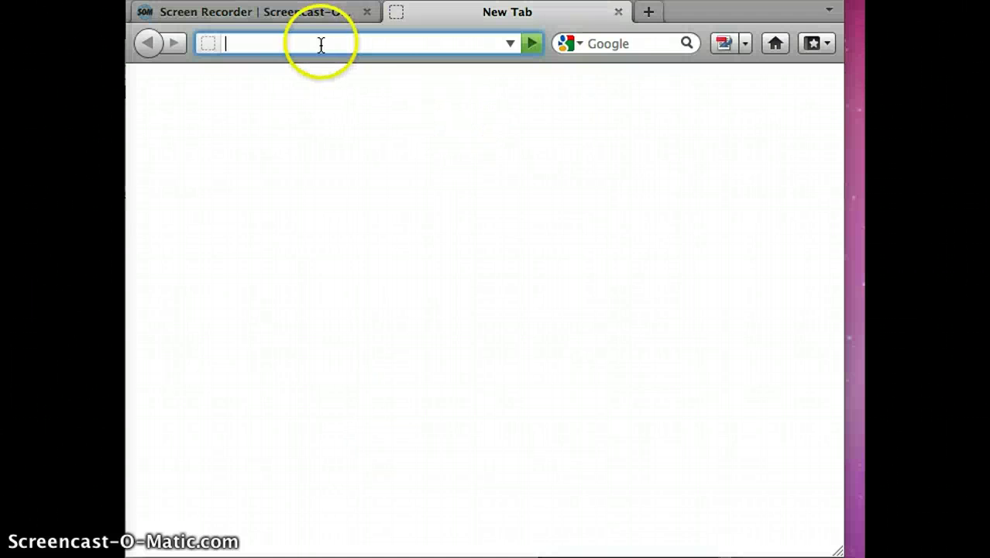
{"action": "type", "text": "www."}
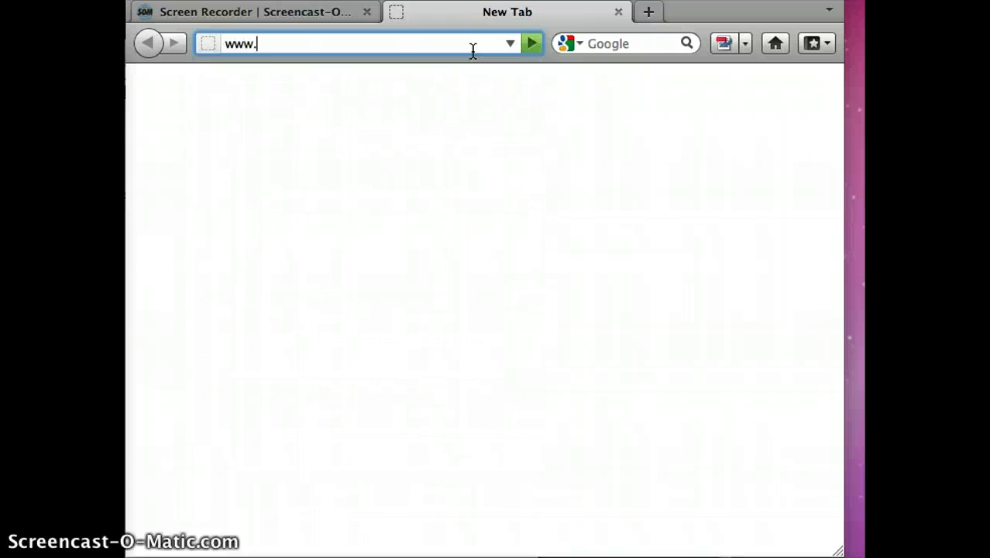
{"action": "type", "text": "aleks.com"}
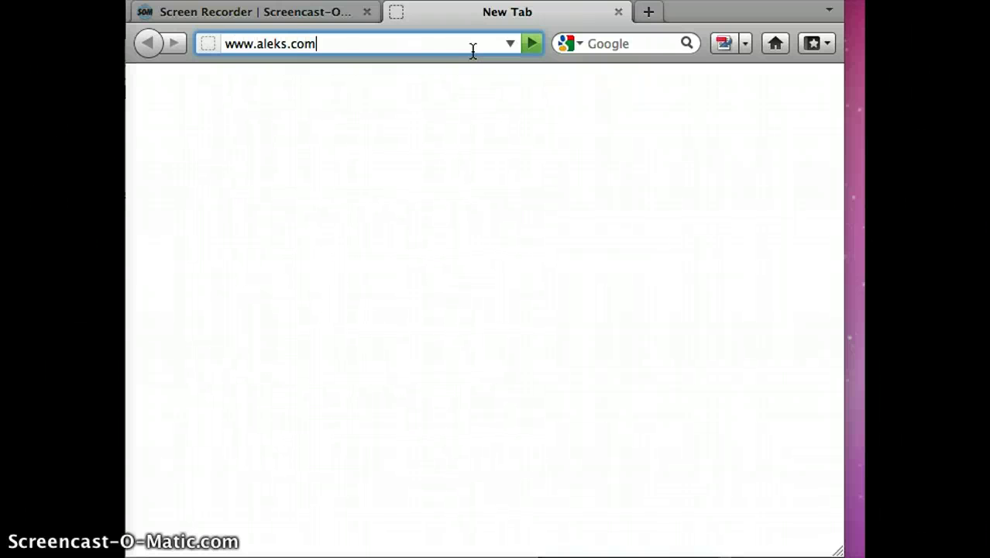
{"action": "key", "text": "Return"}
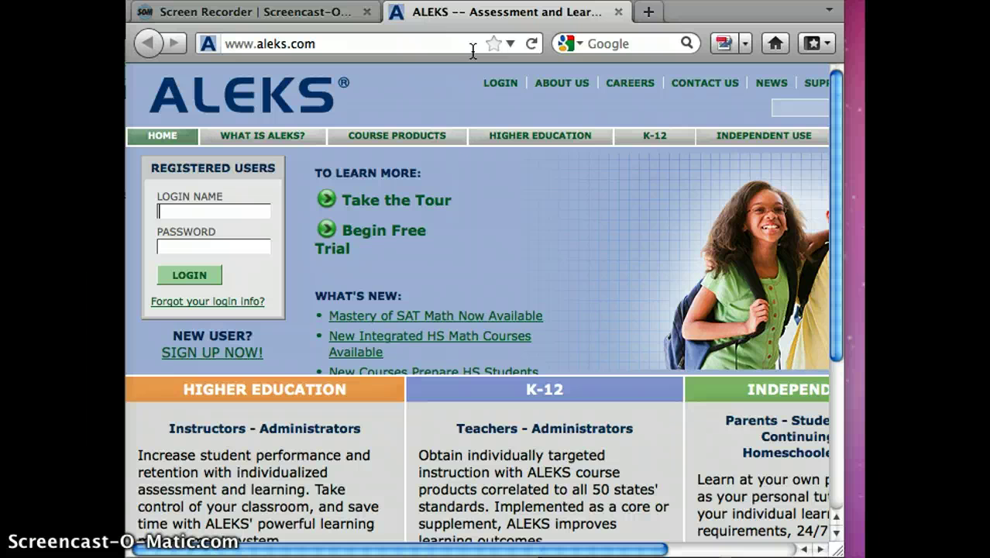
{"action": "left_click", "coordinate": [205, 355]}
{"action": "left_click", "coordinate": [277, 478]}
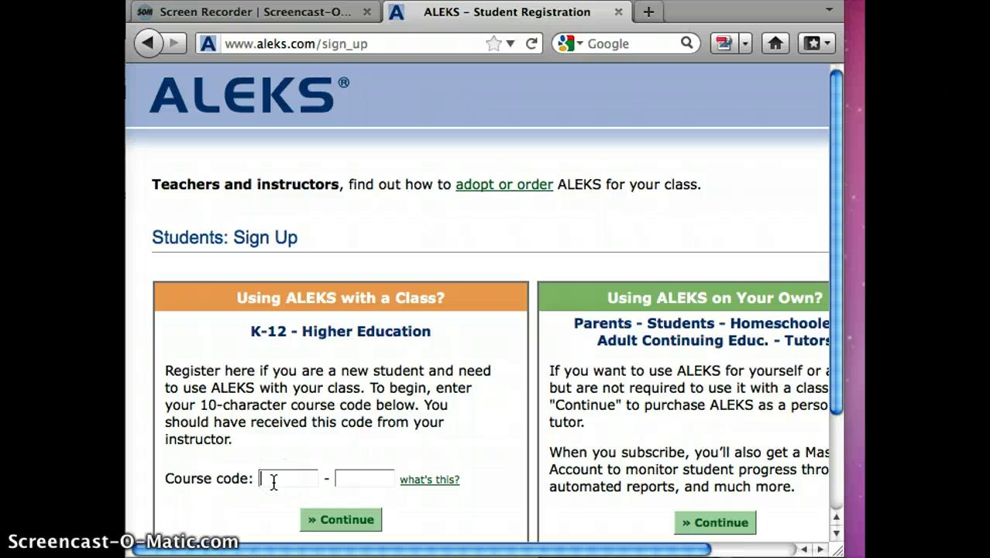
{"action": "left_click", "coordinate": [351, 478]}
Submit the course code and confirm enrollment in the Math 0482 – NET 03 course.
{"action": "left_click", "coordinate": [347, 519]}
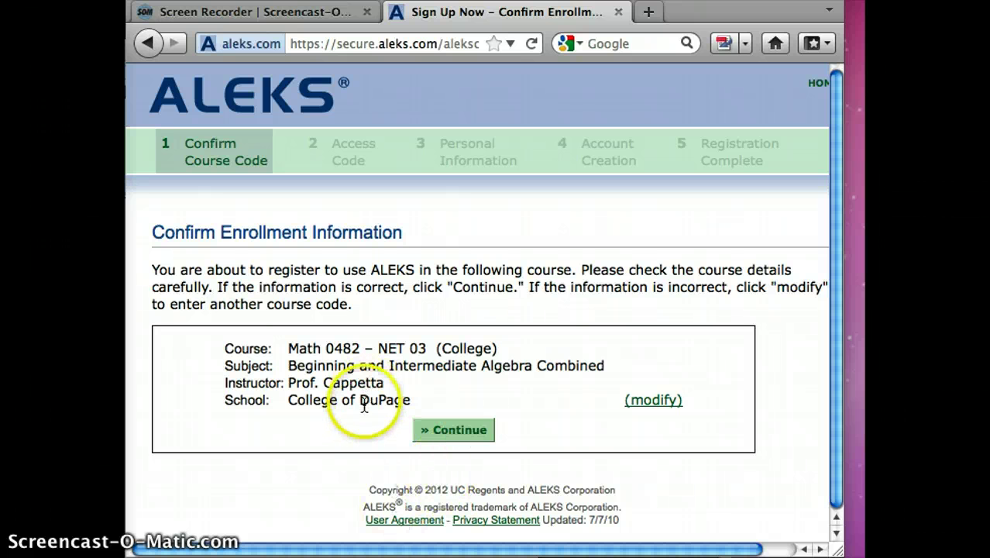
{"action": "left_click", "coordinate": [471, 435]}
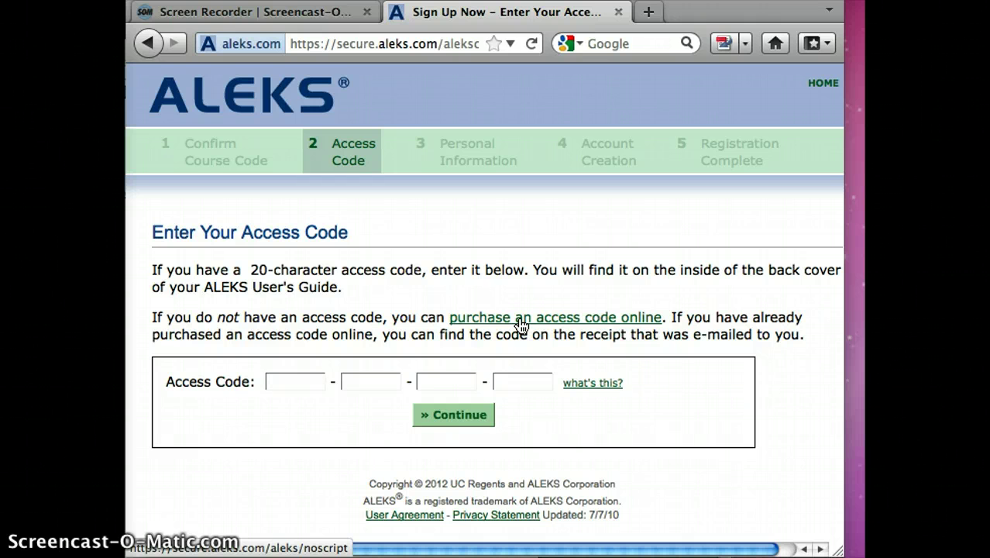
Enter the 20-character access code across the Access Code boxes and submit it.
{"action": "key", "text": "Tab"}
{"action": "key", "text": "Tab"}
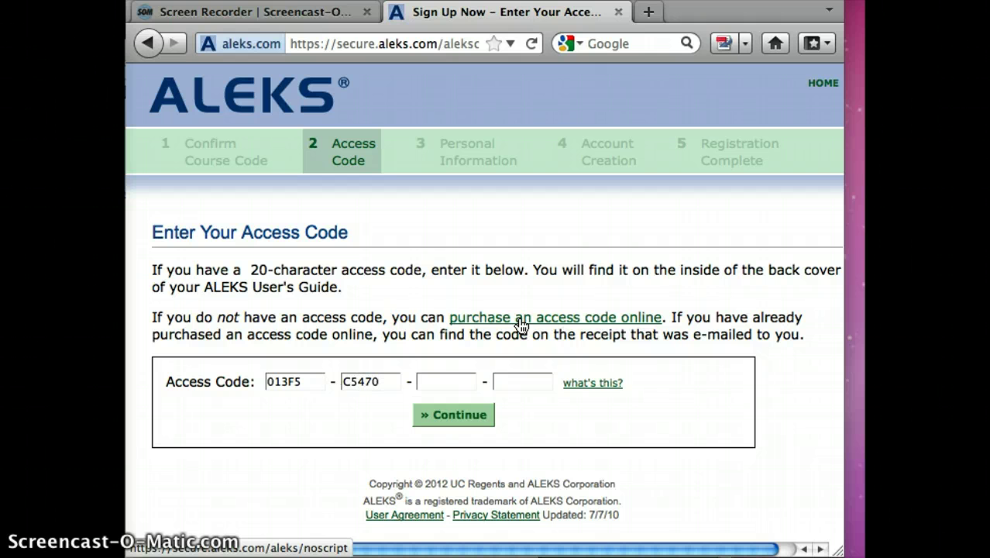
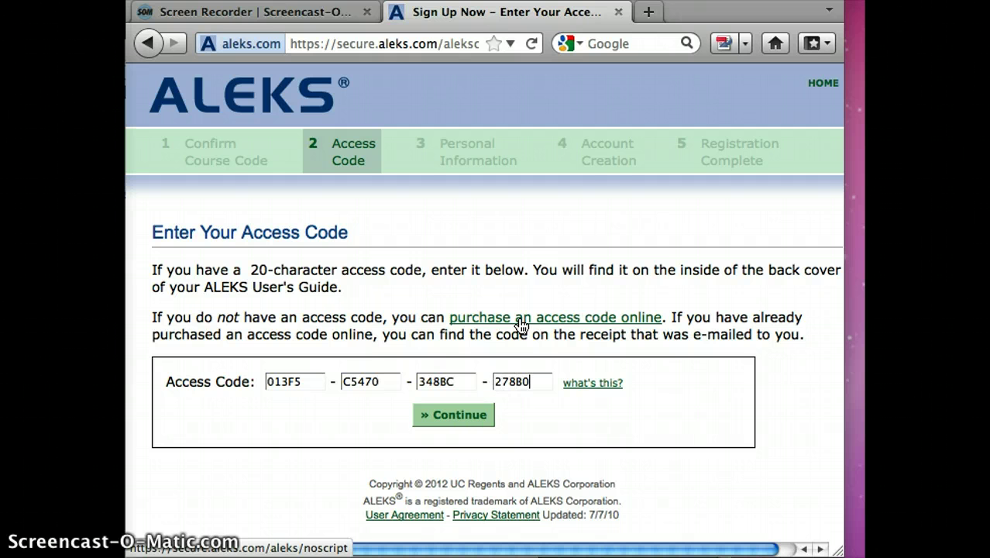
{"action": "left_click", "coordinate": [453, 428]}
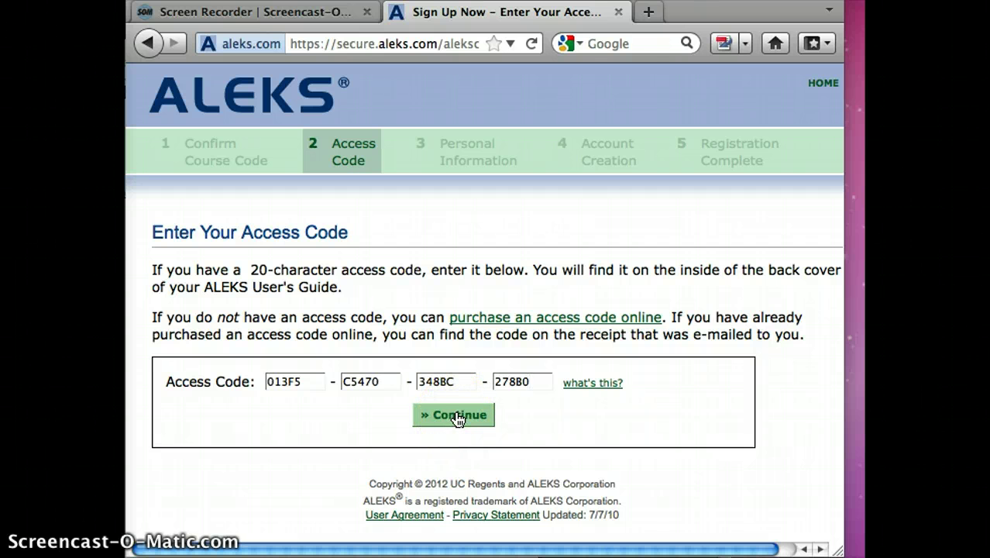
{"action": "left_click", "coordinate": [458, 416]}
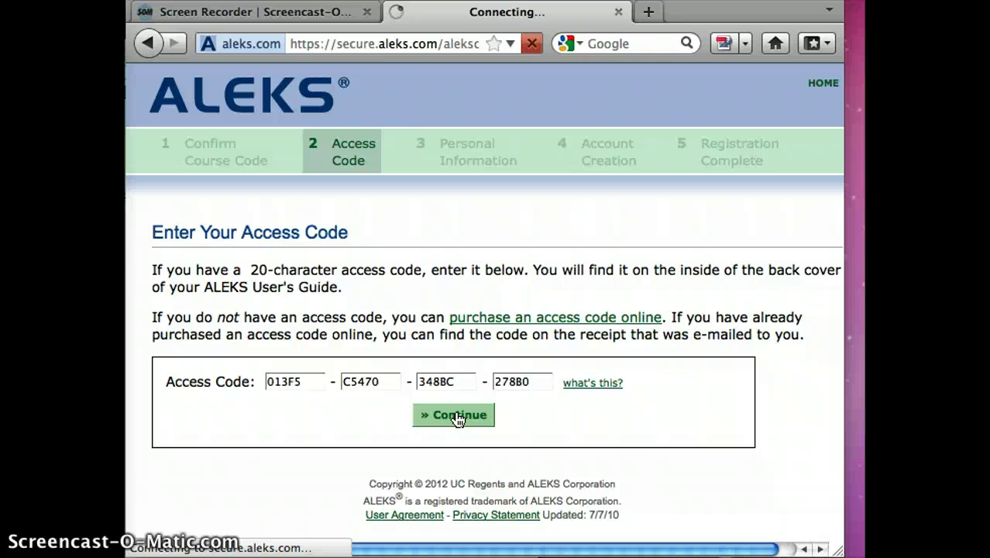
Fill in the student's first and last name on the registration form.
{"action": "left_click", "coordinate": [336, 350]}
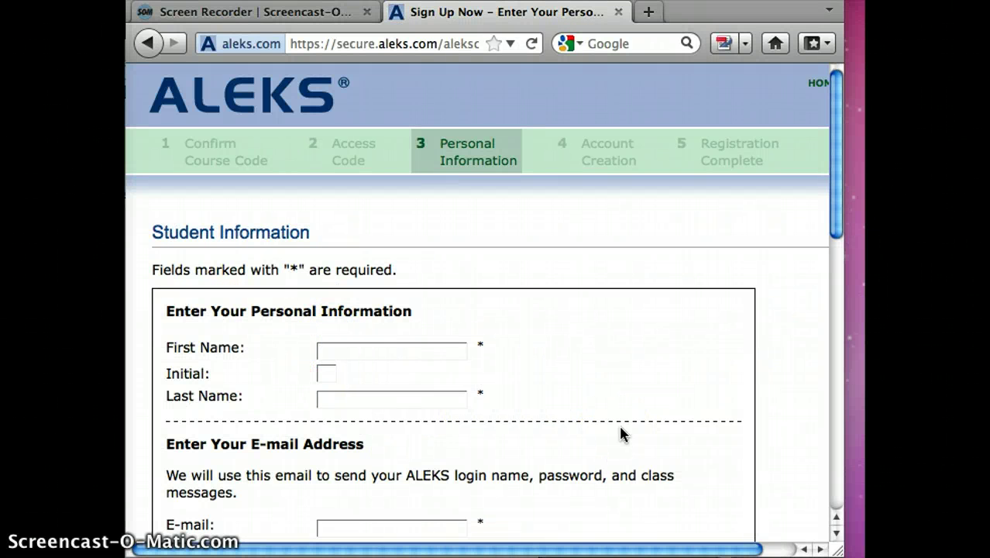
{"action": "type", "text": "Robert"}
{"action": "key", "text": "Tab"}
{"action": "key", "text": "Tab"}
{"action": "type", "text": "Demo"}
{"action": "left_click", "coordinate": [639, 431]}
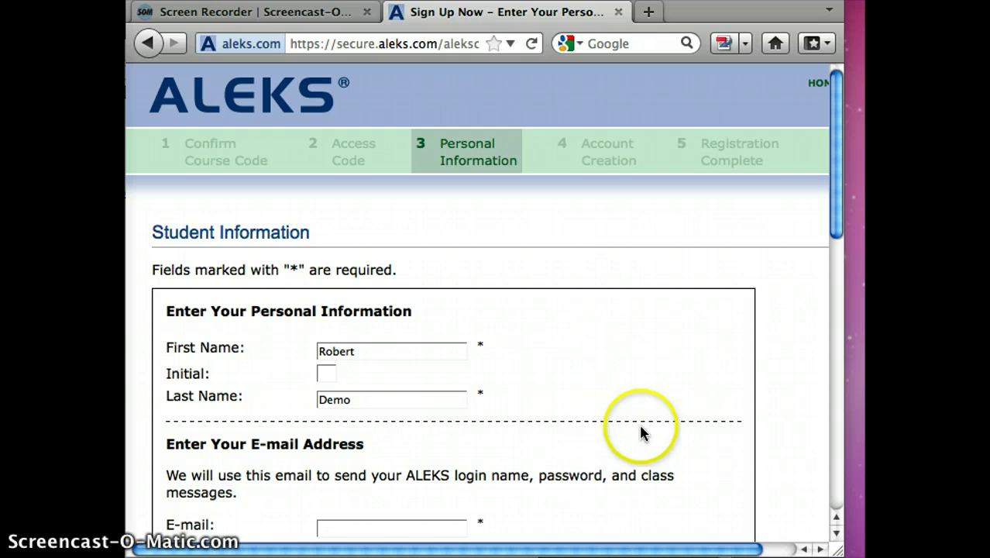
{"action": "scroll", "coordinate": [831, 217], "scroll_direction": "down", "scroll_amount": 3}
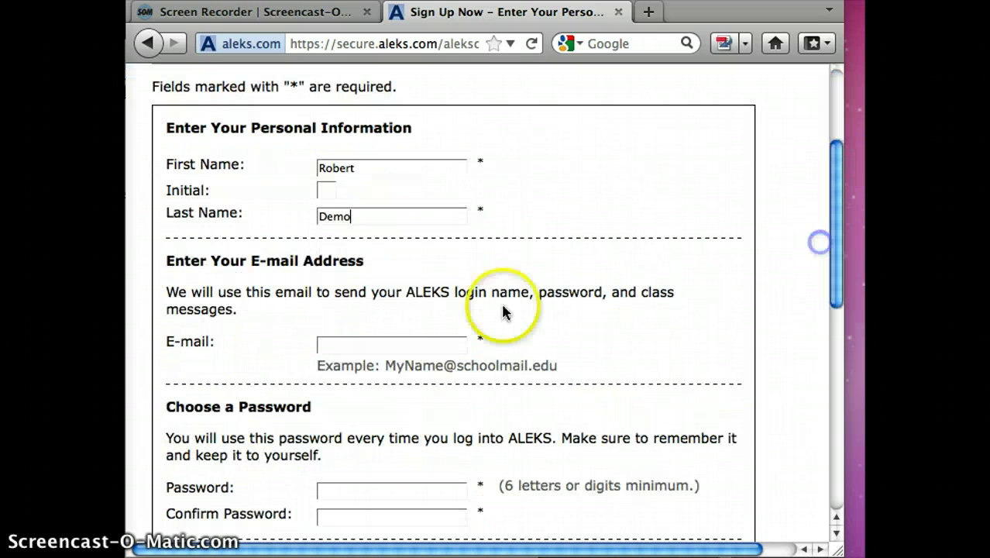
Enter the student's e-mail, set and confirm a password, and accept the User Agreement.
{"action": "left_click", "coordinate": [393, 346]}
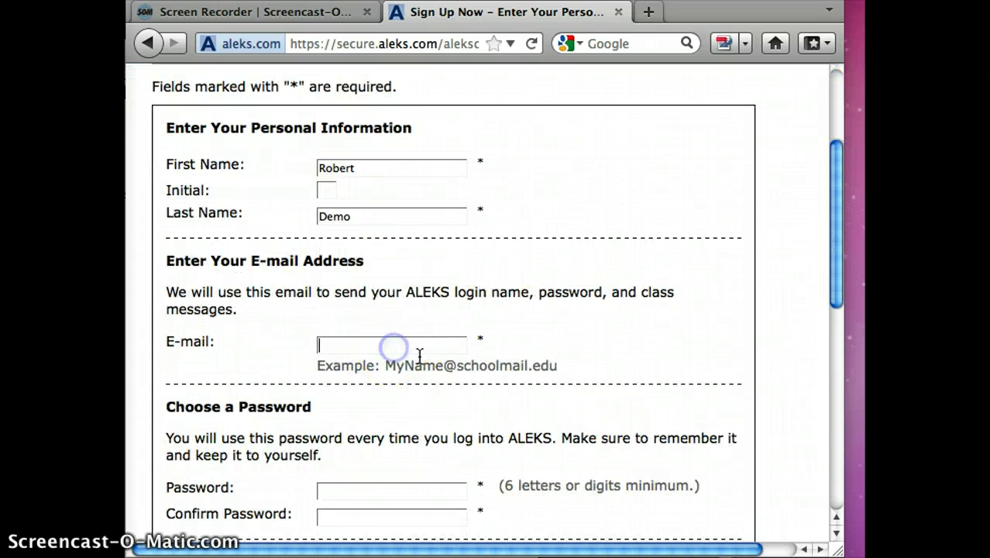
{"action": "type", "text": "myname"}
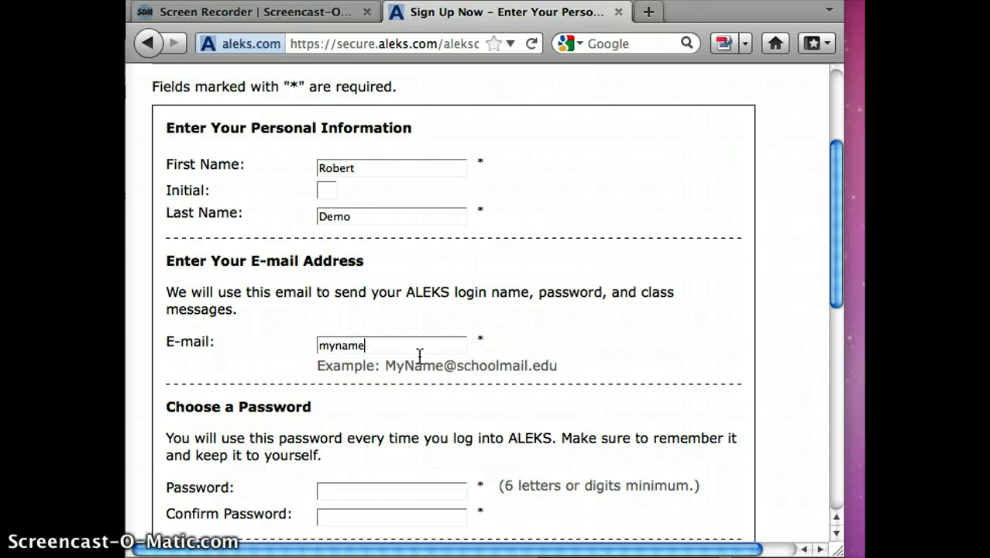
{"action": "type", "text": "@dupage.edu"}
{"action": "left_click", "coordinate": [354, 493]}
{"action": "type", "text": "••••••"}
{"action": "left_click", "coordinate": [387, 517]}
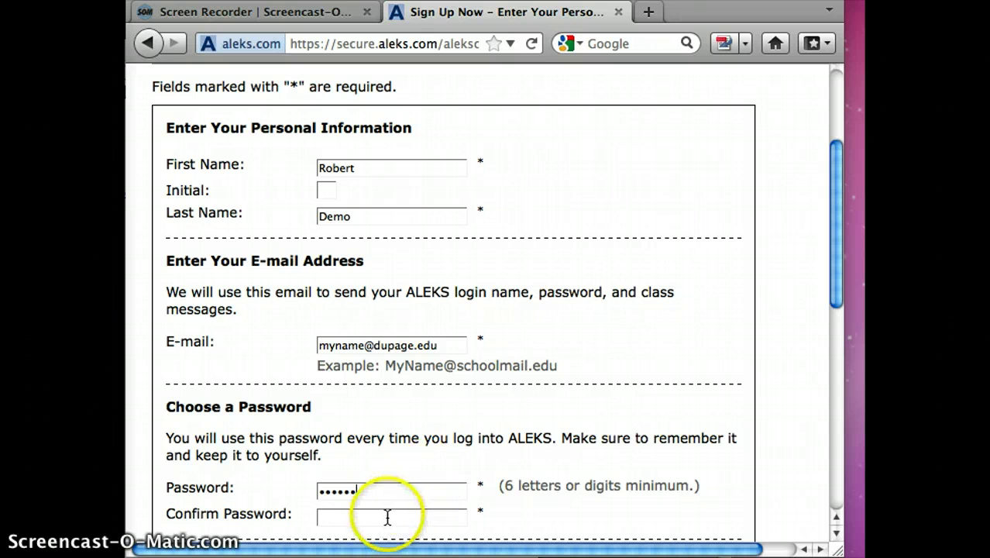
{"action": "type", "text": "••••••"}
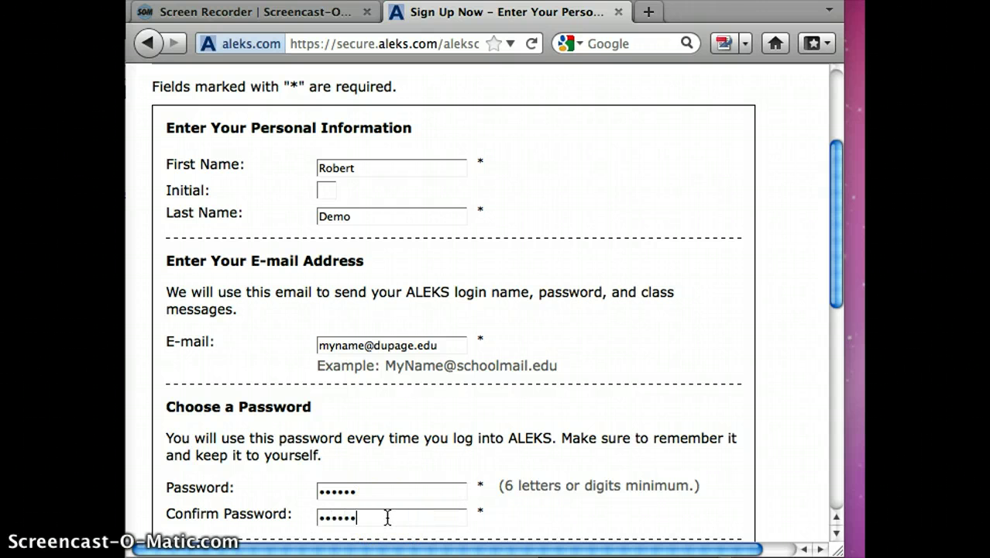
{"action": "left_click_drag", "start_coordinate": [835, 203], "coordinate": [800, 381]}
{"action": "left_click", "coordinate": [177, 398]}
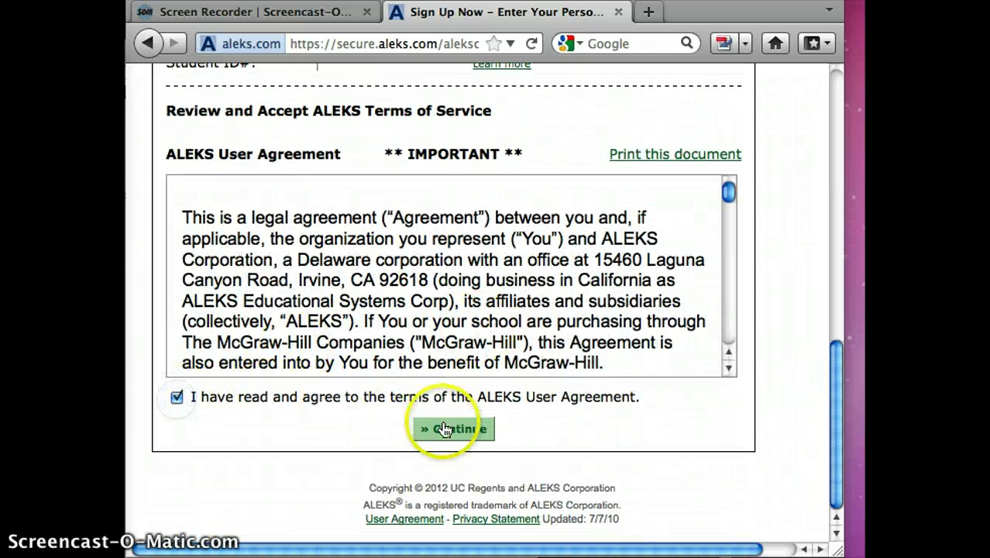
Submit the registration, pass the confirmation page, and scroll the temporary access Notice.
{"action": "left_click", "coordinate": [468, 430]}
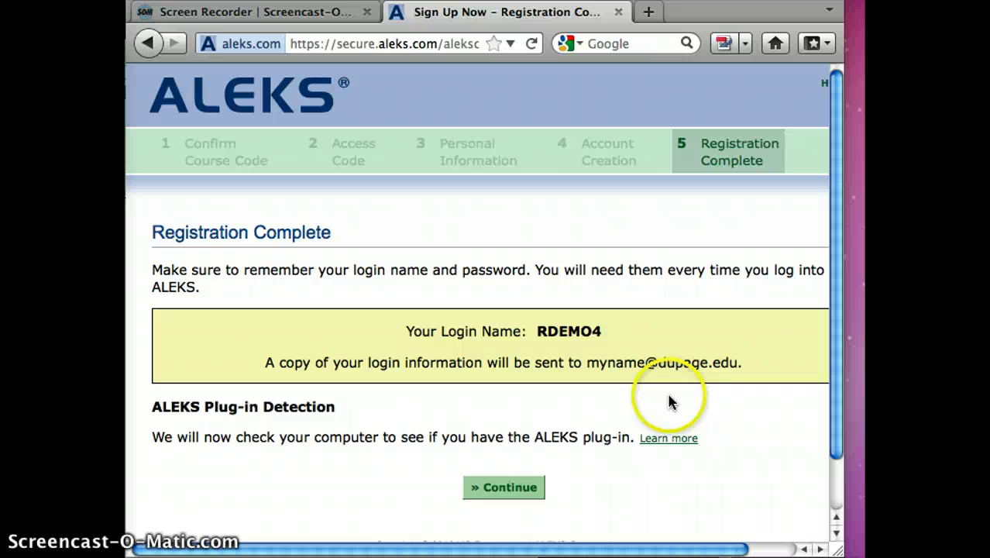
{"action": "left_click", "coordinate": [511, 488]}
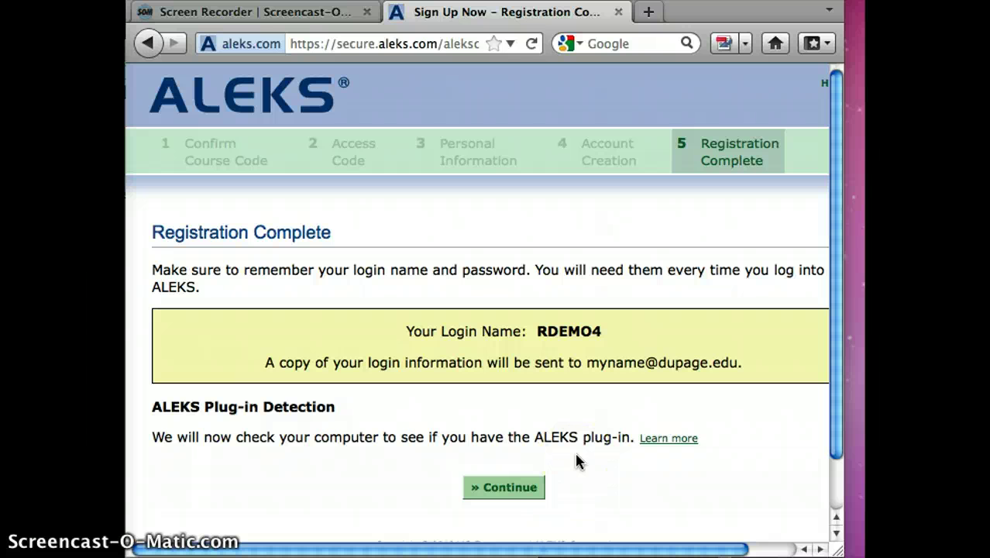
{"action": "left_click", "coordinate": [527, 487]}
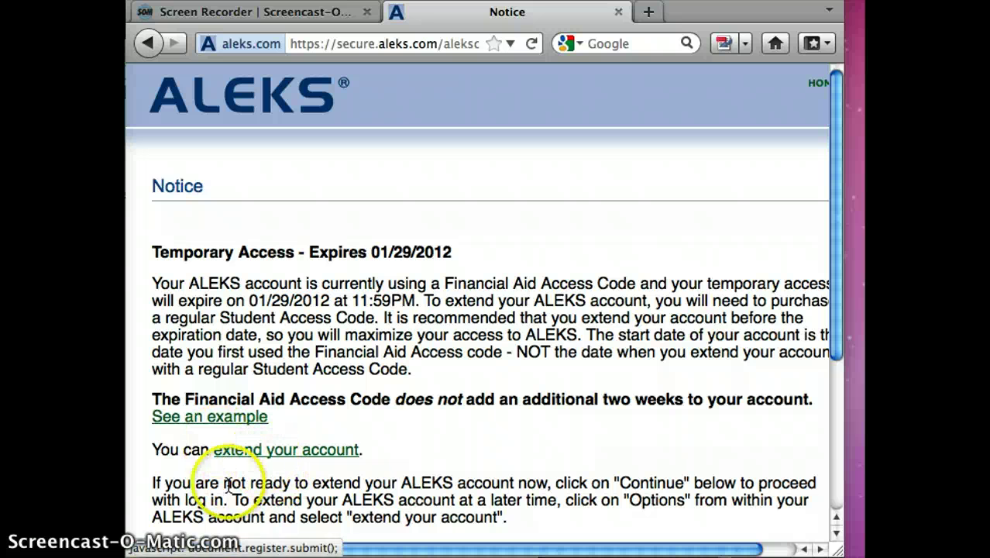
{"action": "left_click_drag", "start_coordinate": [837, 329], "coordinate": [832, 416]}
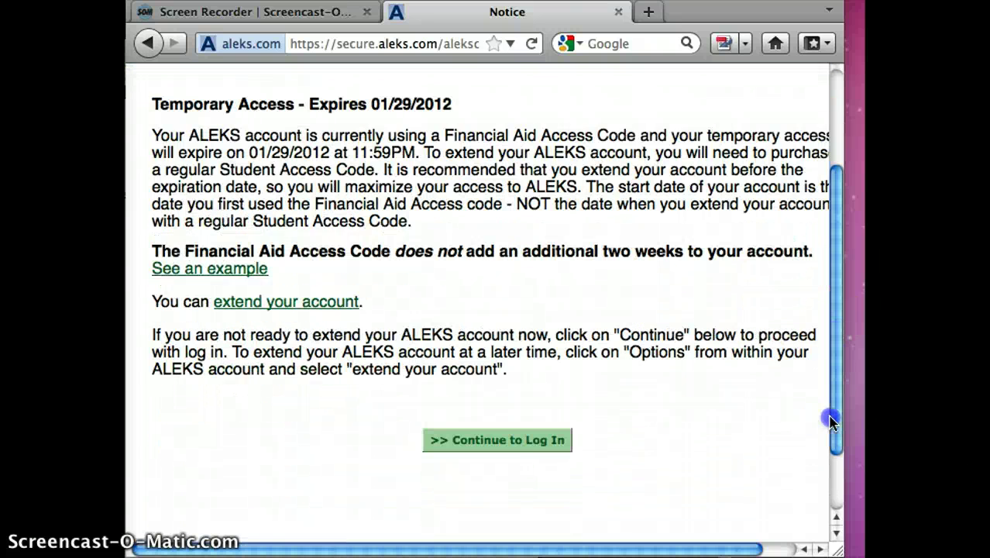
Log in and answer 14 in the whole-number exercise, trying Clear and Undo.
{"action": "left_click", "coordinate": [504, 442]}
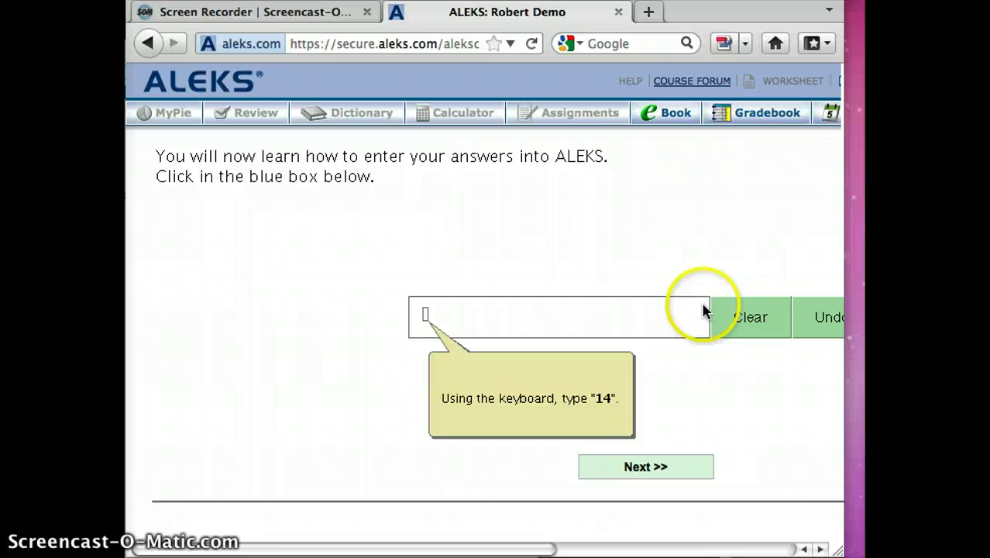
{"action": "left_click", "coordinate": [426, 316]}
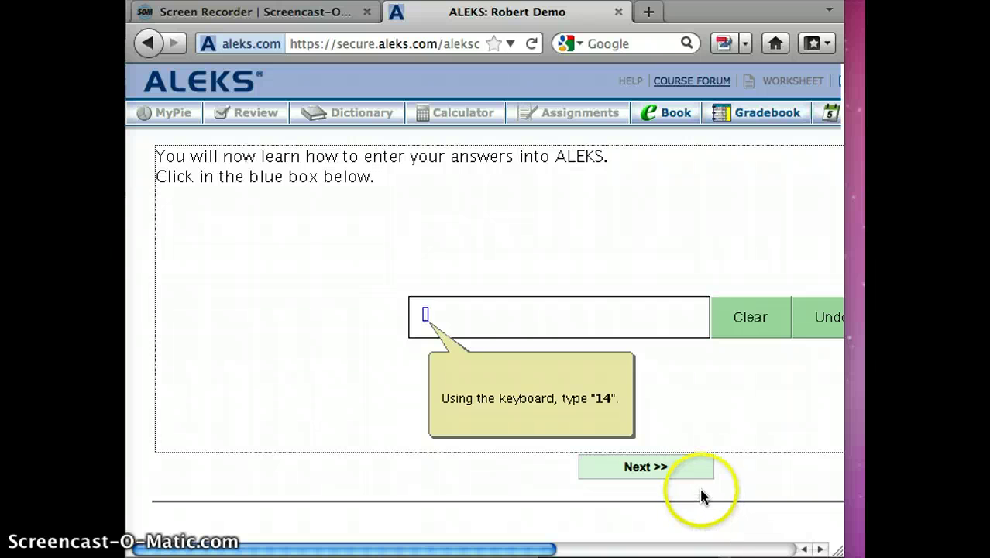
{"action": "type", "text": "14"}
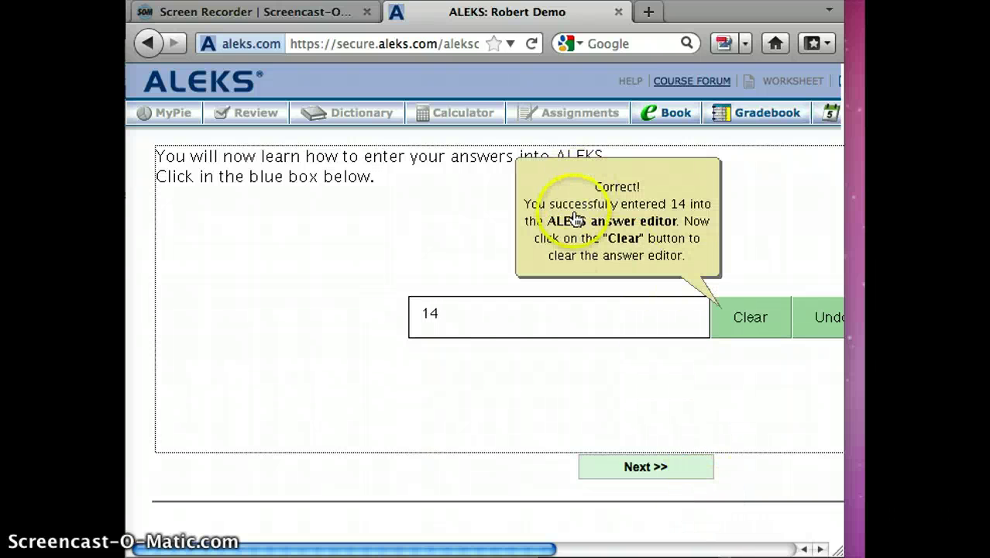
{"action": "left_click", "coordinate": [747, 300]}
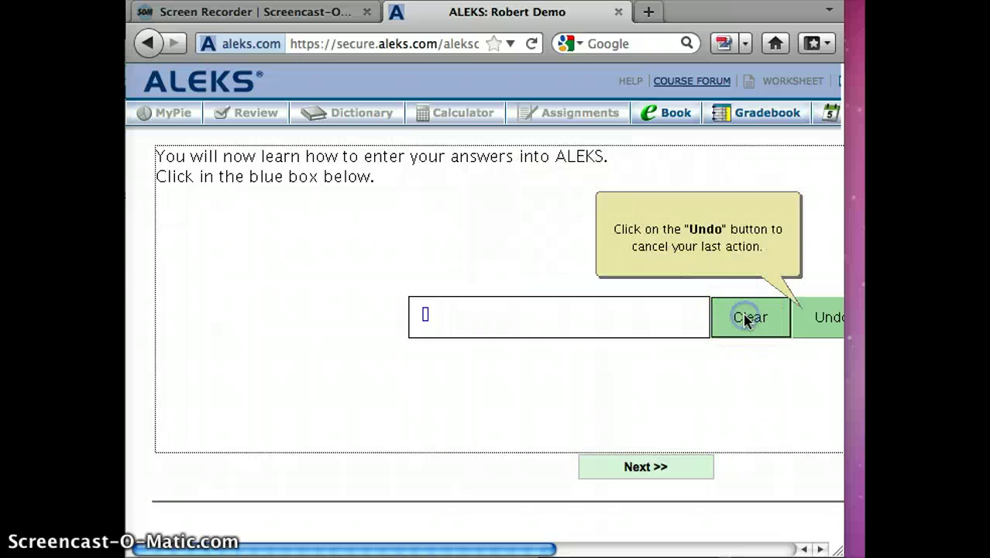
{"action": "left_click", "coordinate": [827, 319]}
{"action": "left_click", "coordinate": [646, 468]}
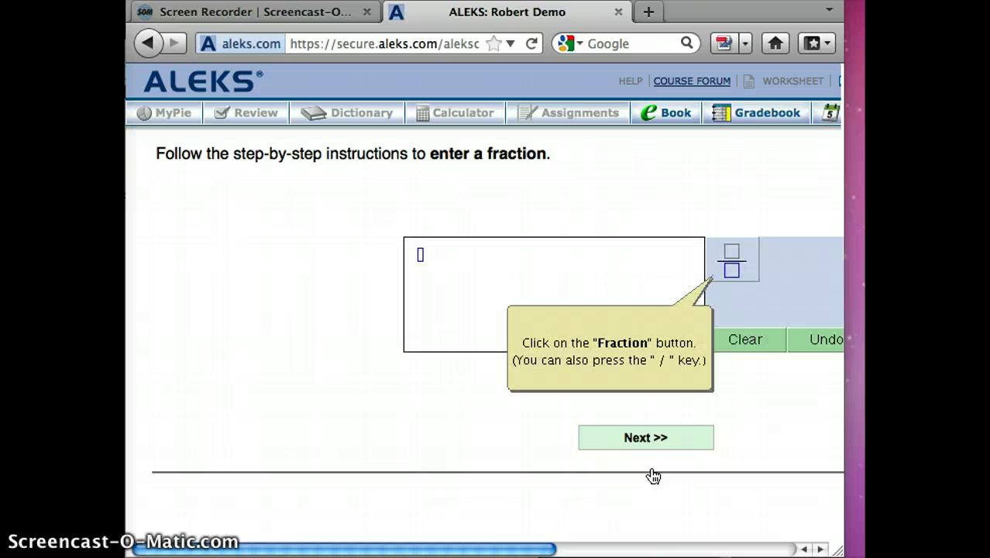
Enter the fraction 2/3 in the fraction exercise and continue.
{"action": "left_click", "coordinate": [732, 260]}
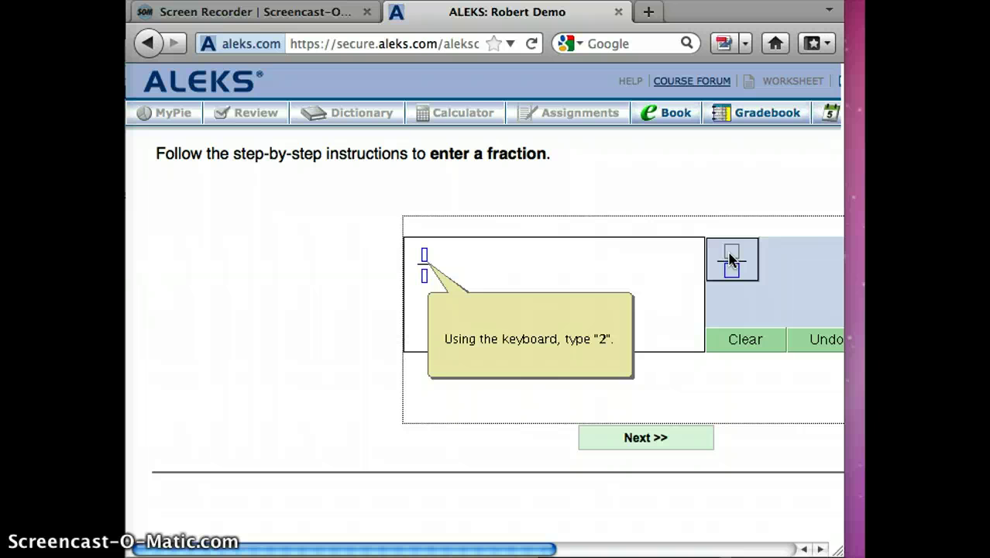
{"action": "type", "text": "2"}
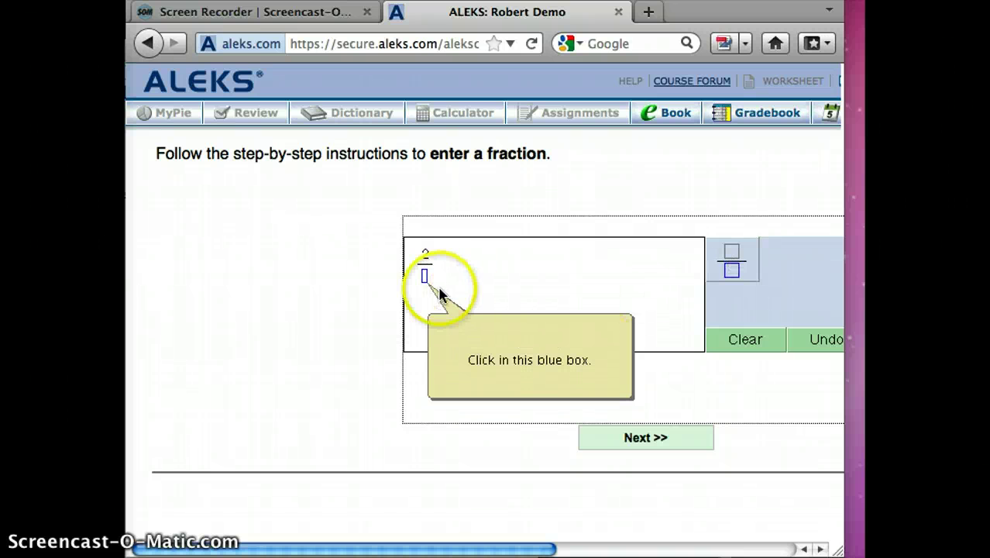
{"action": "left_click", "coordinate": [424, 276]}
{"action": "type", "text": "3"}
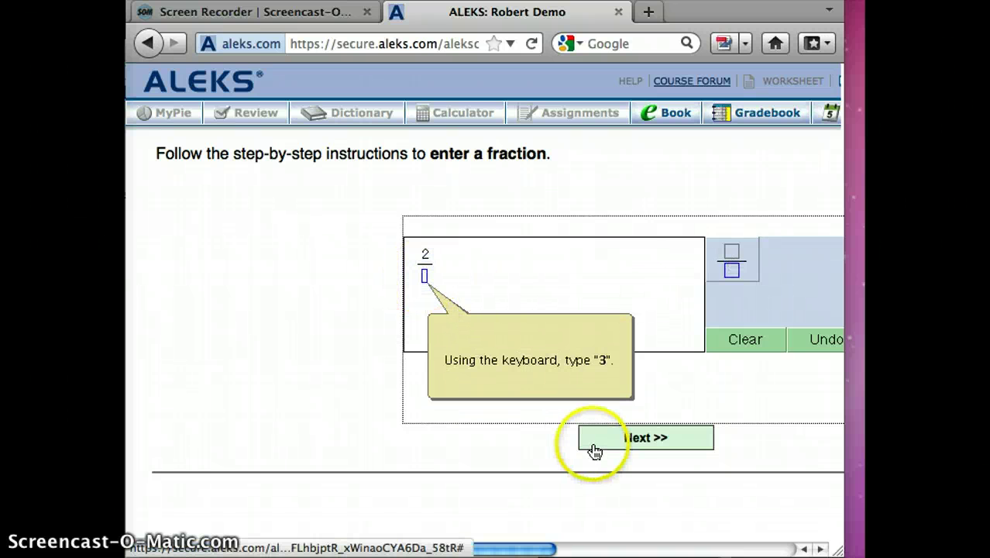
{"action": "left_click", "coordinate": [645, 453]}
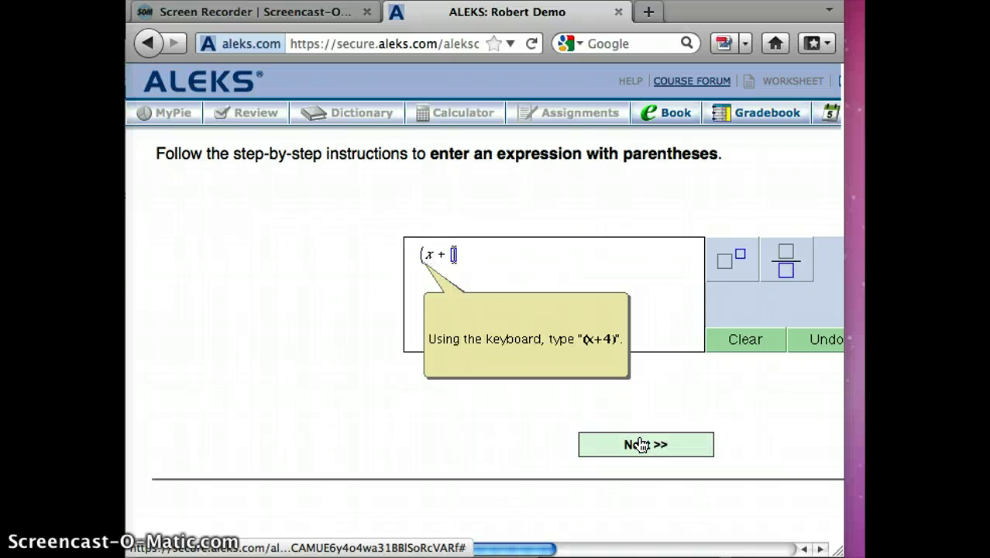
Build ((x + 4)² + 7)/3 using the exponent and fraction tools, then continue.
{"action": "type", "text": "(x + 4)"}
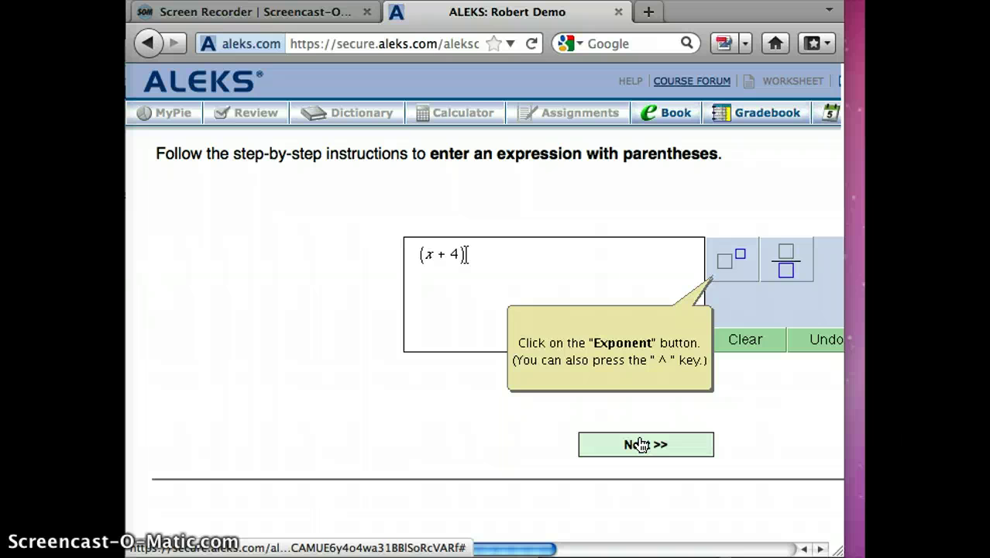
{"action": "left_click", "coordinate": [732, 259]}
{"action": "type", "text": "2"}
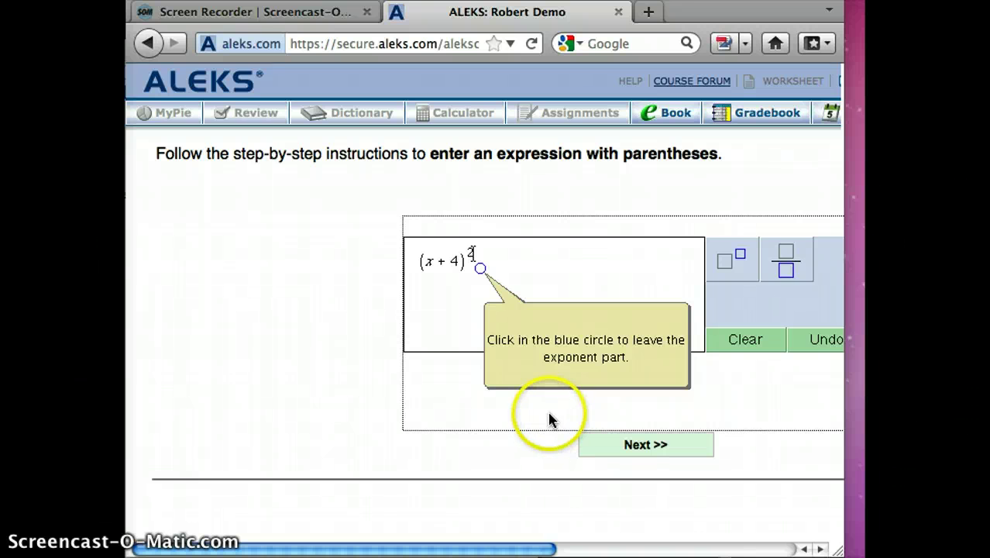
{"action": "left_click", "coordinate": [480, 268]}
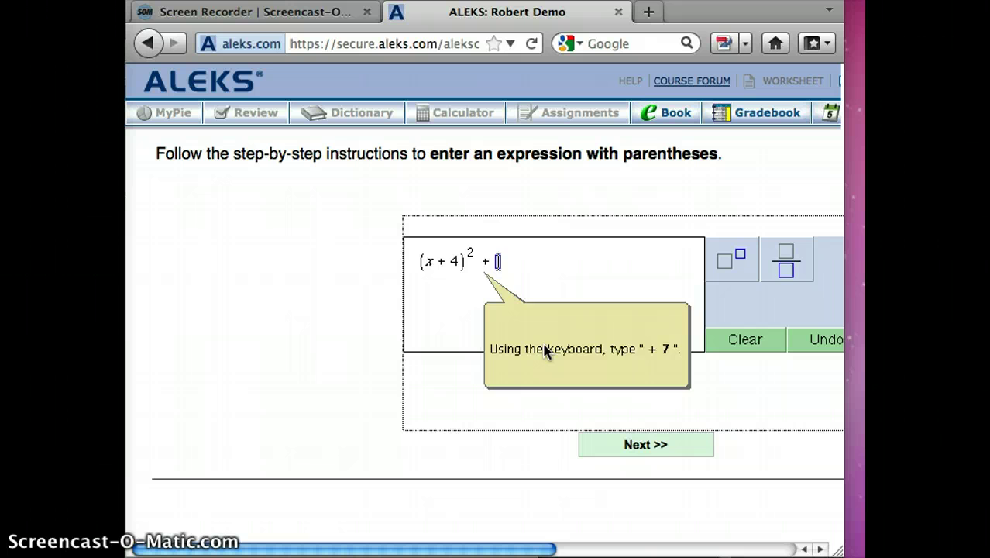
{"action": "type", "text": "+ 7"}
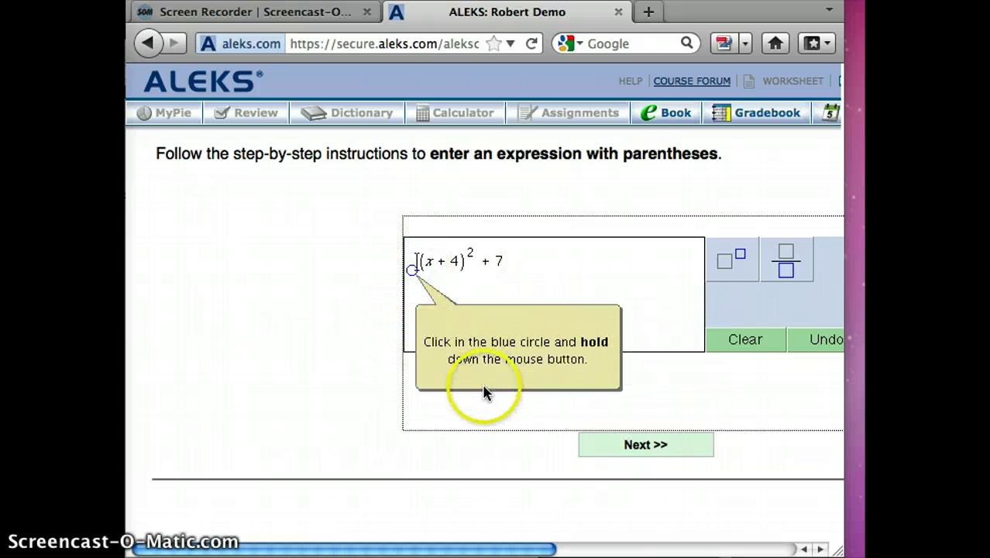
{"action": "left_click", "coordinate": [412, 271]}
{"action": "left_click_drag", "start_coordinate": [412, 271], "coordinate": [515, 271]}
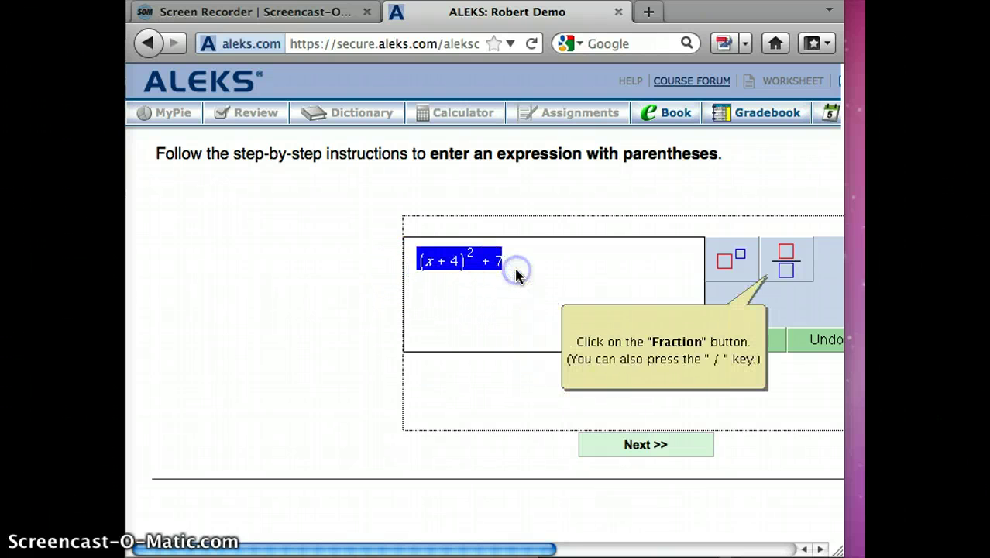
{"action": "left_click", "coordinate": [788, 260]}
{"action": "type", "text": "3"}
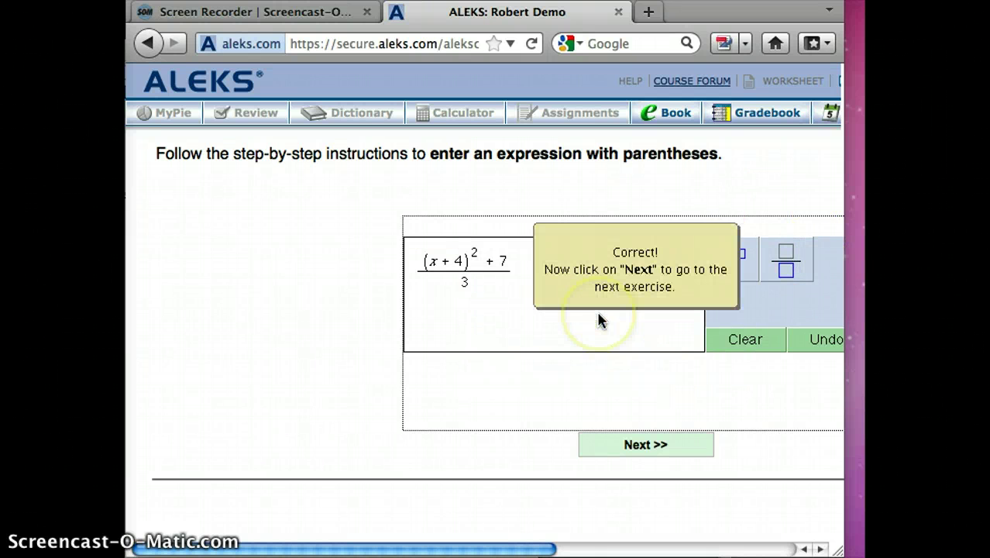
{"action": "left_click", "coordinate": [641, 446]}
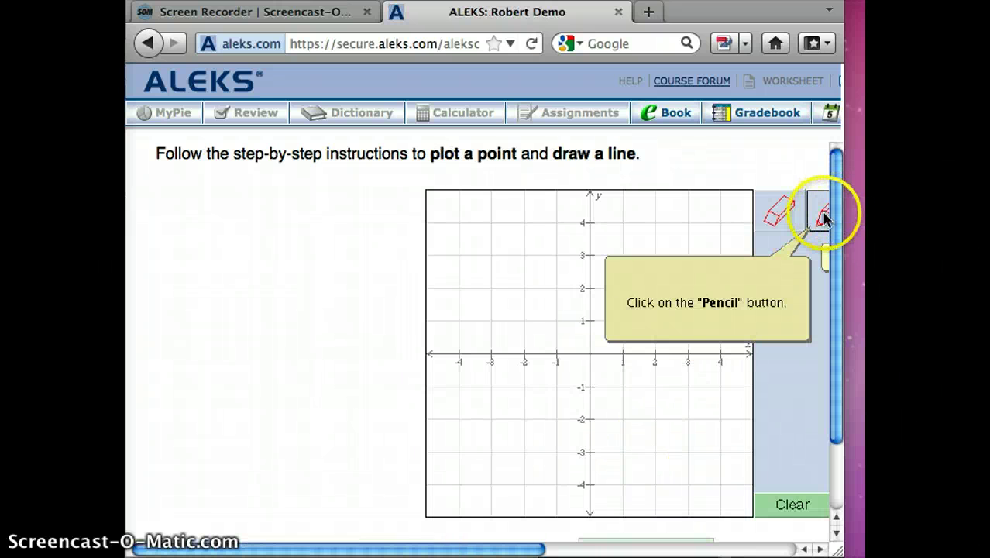
Plot the point (-3, 1) and align the ruler from it toward (3, -3).
{"action": "left_click", "coordinate": [819, 549]}
{"action": "left_click", "coordinate": [818, 549]}
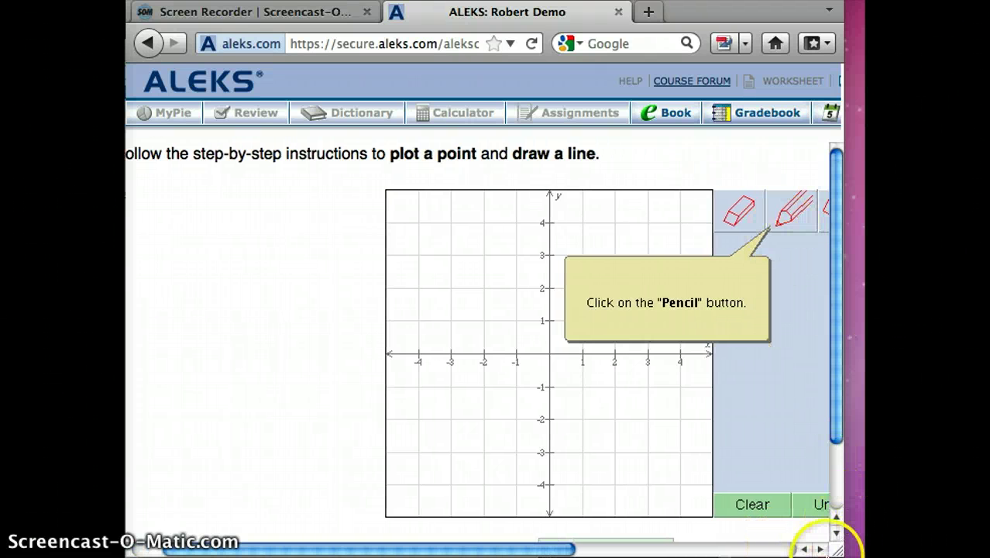
{"action": "left_click", "coordinate": [821, 549]}
{"action": "left_click", "coordinate": [646, 211]}
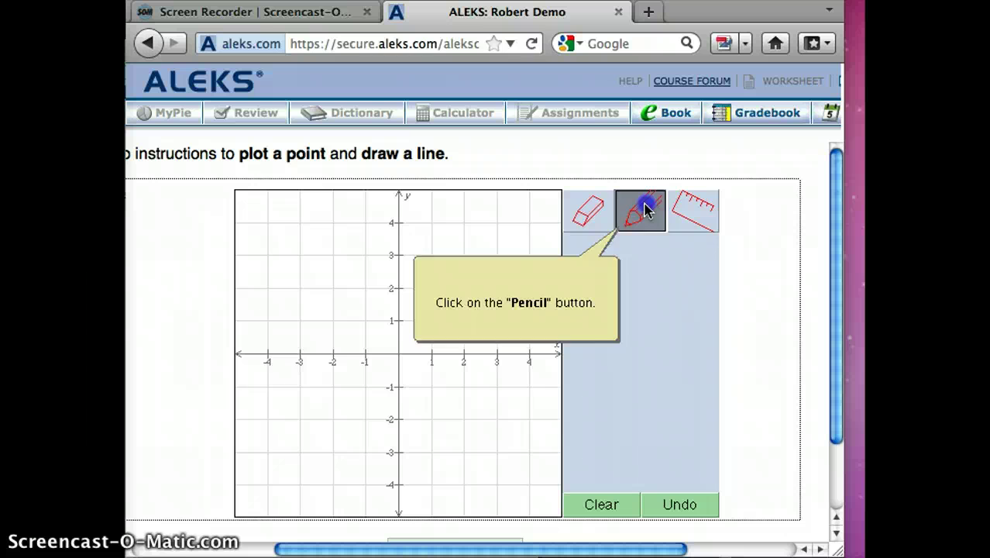
{"action": "left_click", "coordinate": [299, 322]}
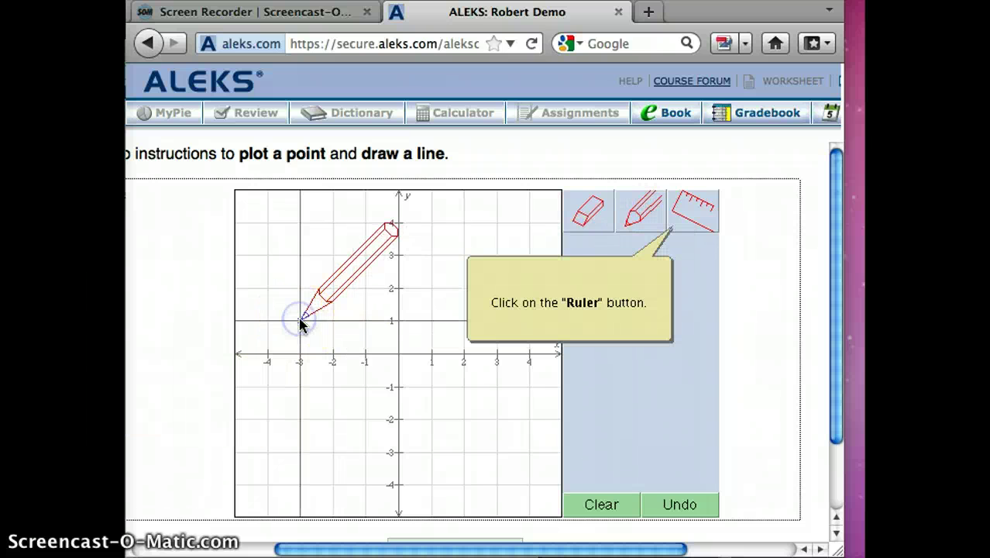
{"action": "left_click", "coordinate": [713, 213]}
{"action": "mouse_move", "coordinate": [312, 341]}
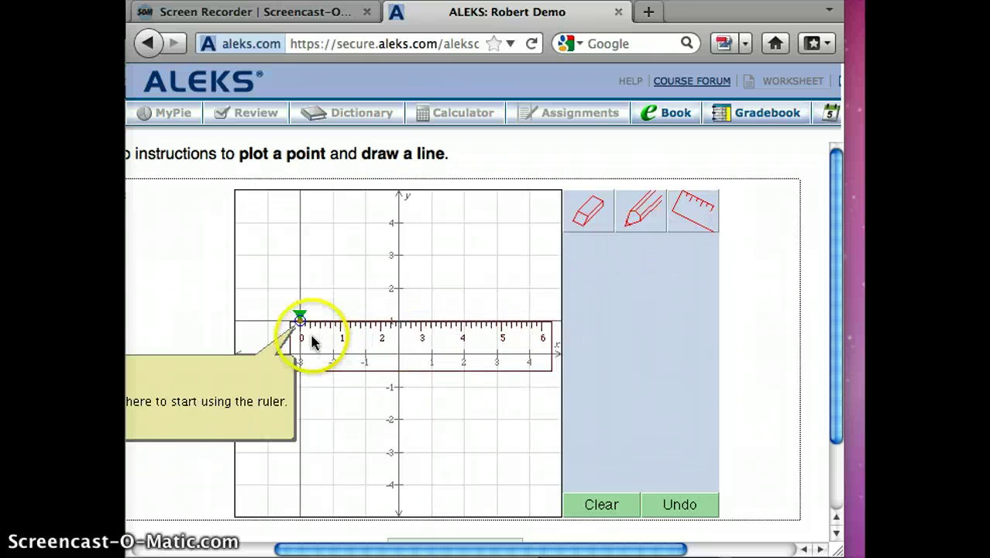
{"action": "left_click", "coordinate": [299, 322]}
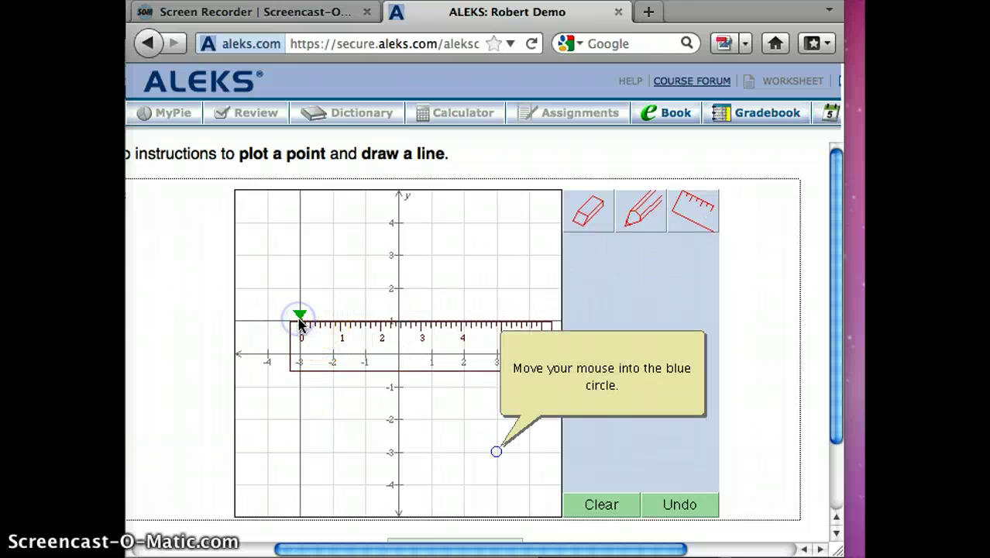
{"action": "left_click", "coordinate": [496, 454]}
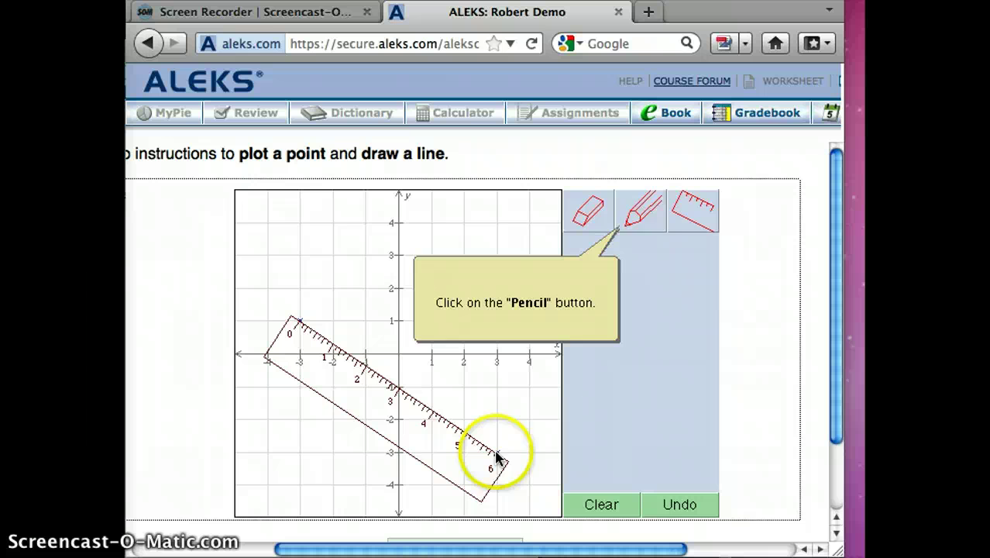
Draw the line with the pencil along the ruler toward (3, -3) and continue.
{"action": "left_click", "coordinate": [637, 213]}
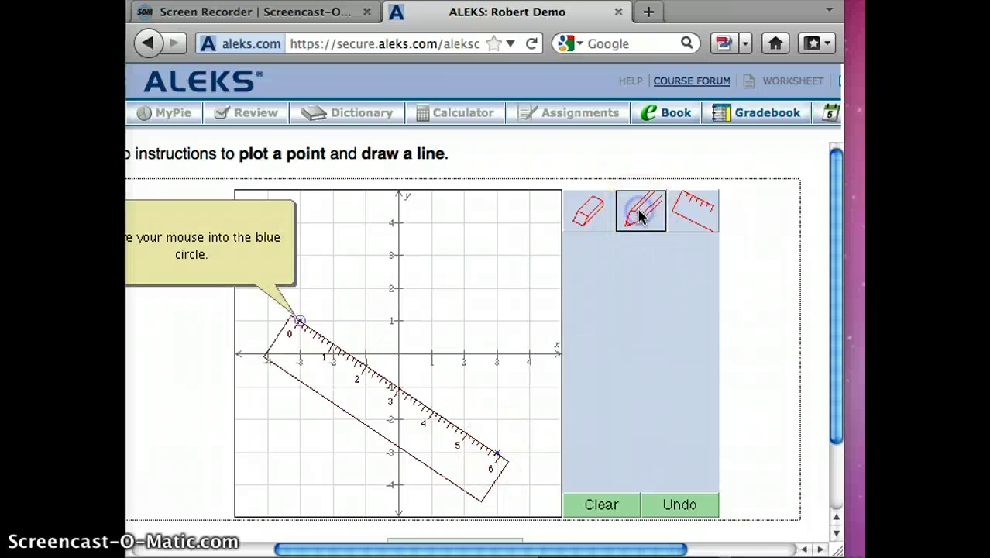
{"action": "left_click", "coordinate": [302, 324]}
{"action": "mouse_move", "coordinate": [302, 324]}
{"action": "left_mouse_down"}
{"action": "mouse_move", "coordinate": [351, 368]}
{"action": "mouse_move", "coordinate": [594, 515]}
{"action": "left_mouse_up"}
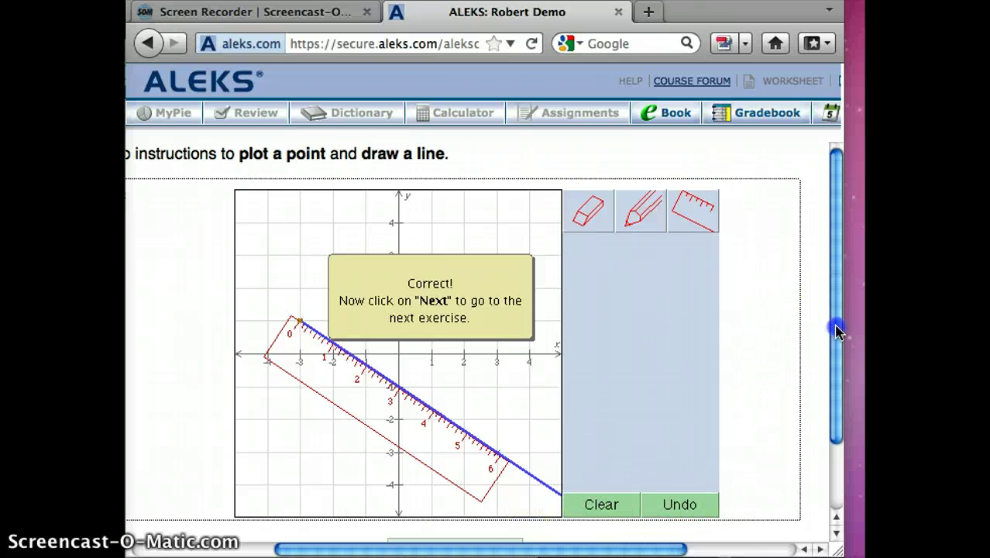
{"action": "scroll", "coordinate": [543, 411], "scroll_direction": "down", "scroll_amount": 2}
{"action": "left_click", "coordinate": [496, 496]}
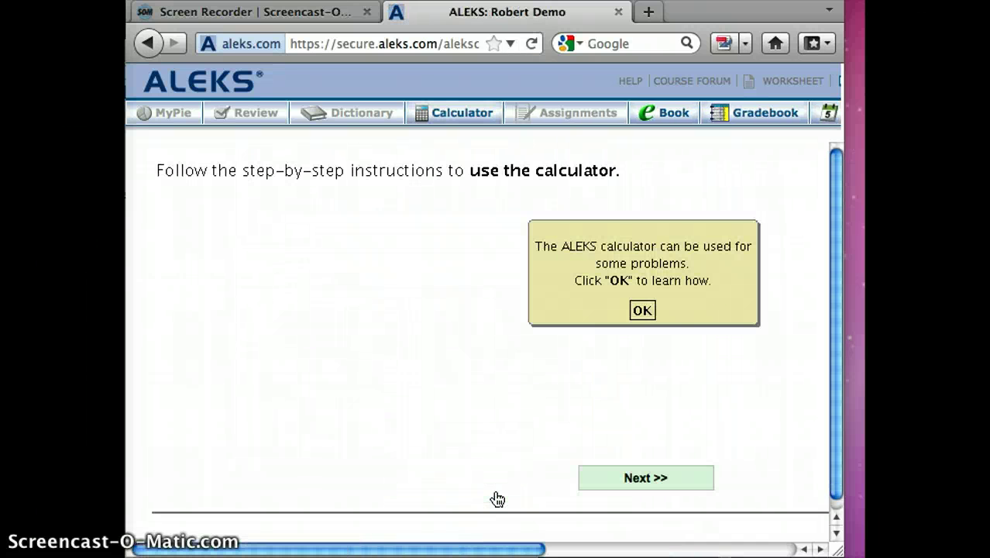
Compute 31 + 9 = 40 in the ALEKS calculator and continue to the next page.
{"action": "left_click", "coordinate": [643, 308]}
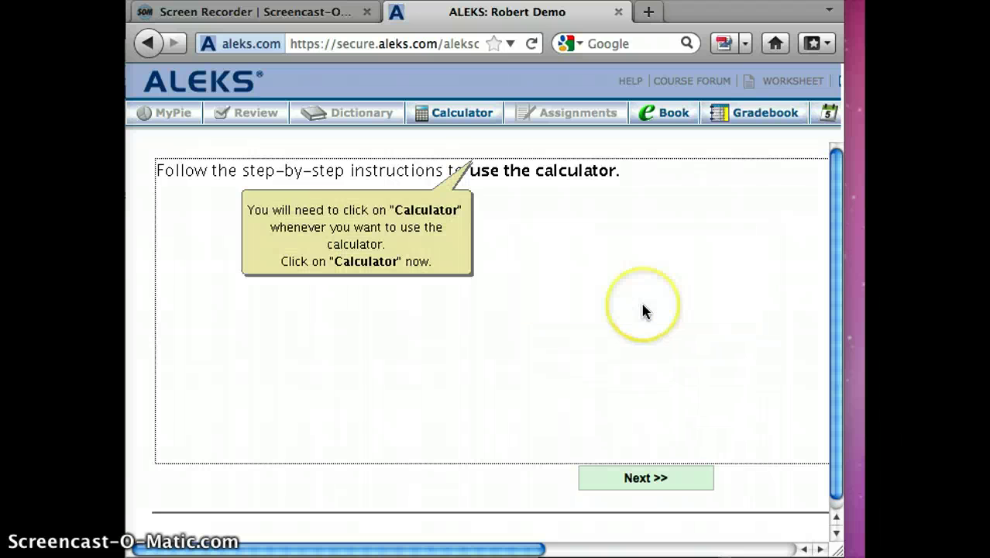
{"action": "left_click", "coordinate": [466, 115]}
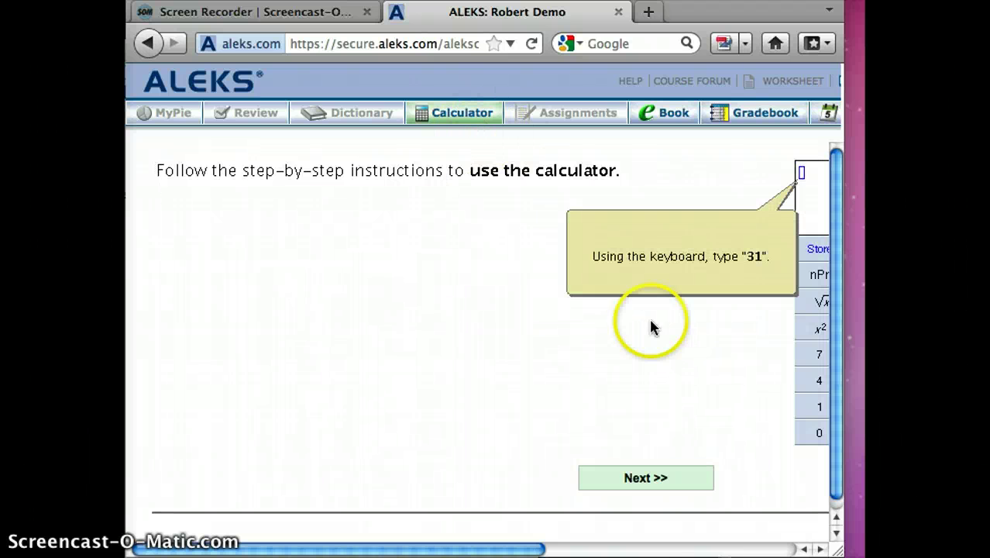
{"action": "left_click_drag", "start_coordinate": [521, 547], "coordinate": [686, 537]}
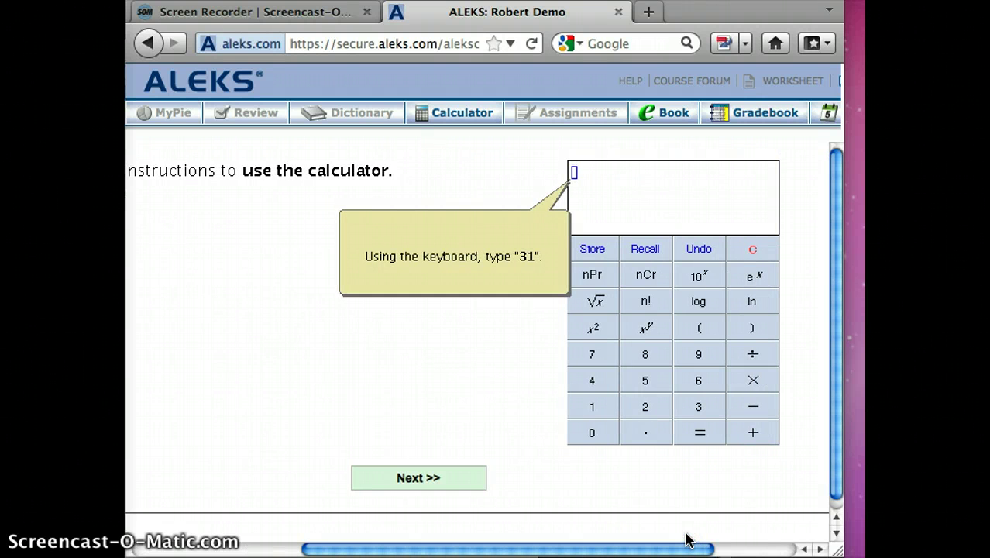
{"action": "left_click", "coordinate": [573, 173]}
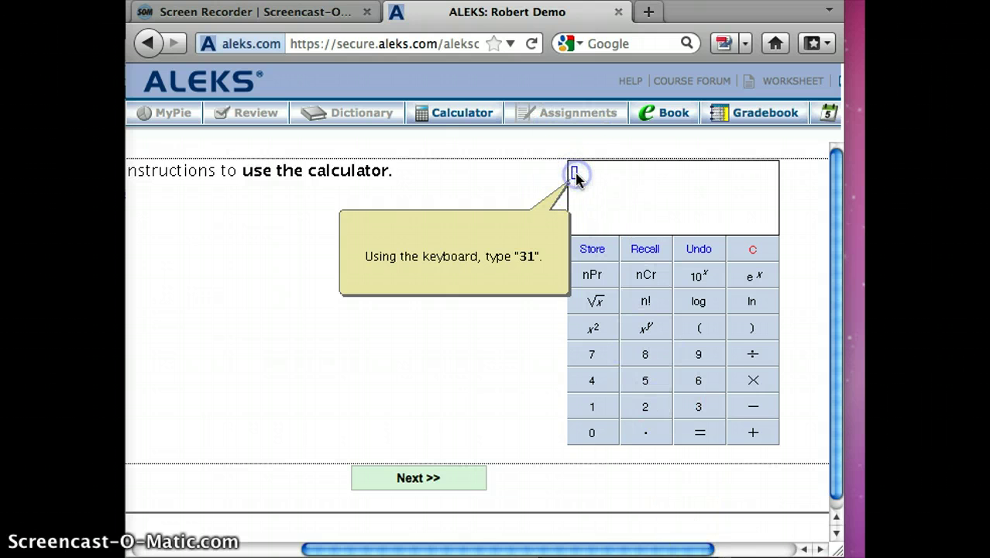
{"action": "type", "text": "31"}
{"action": "left_click", "coordinate": [752, 433]}
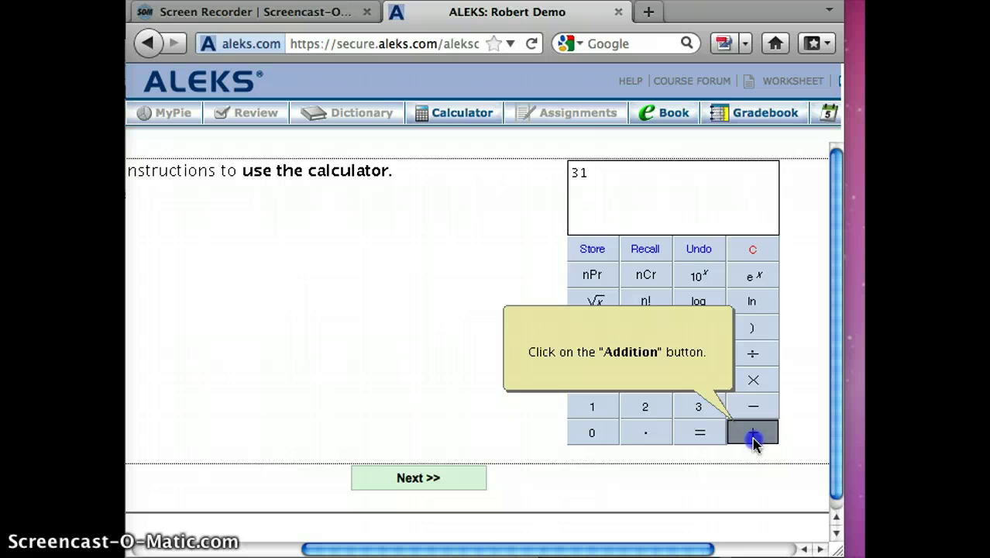
{"action": "type", "text": "9"}
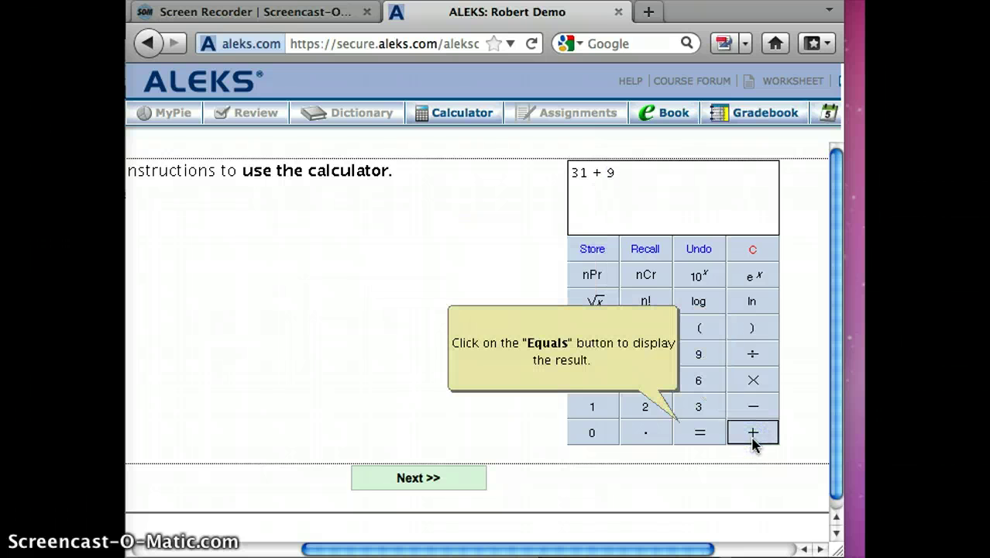
{"action": "left_click", "coordinate": [703, 436]}
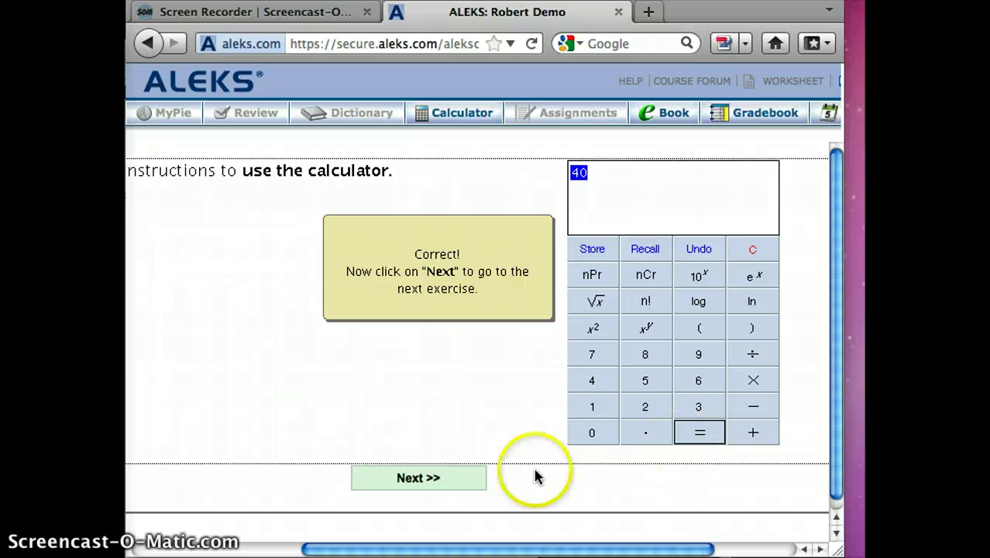
{"action": "left_click", "coordinate": [440, 479]}
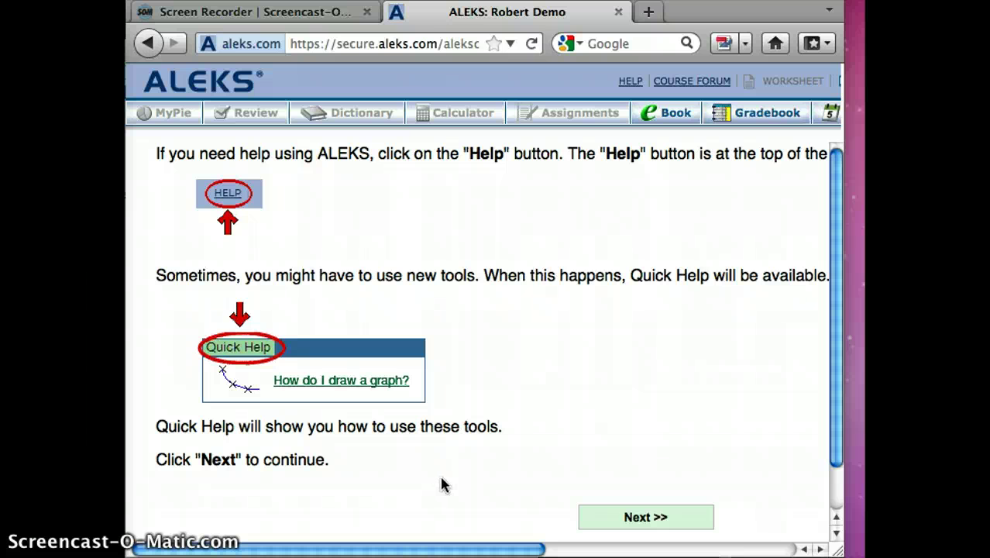
Continue past the Help and Quick Help explanation page.
{"action": "left_click", "coordinate": [667, 517]}
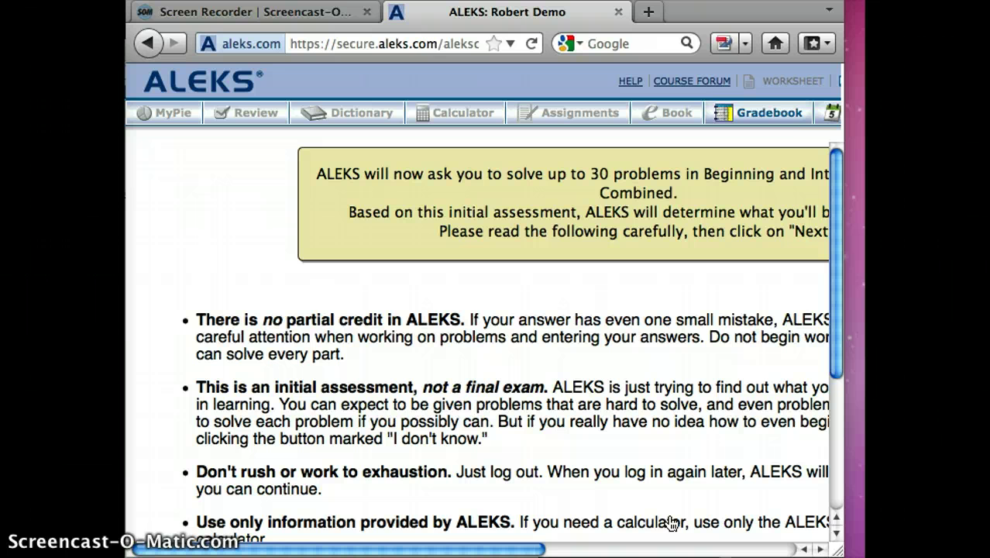
Review the assessment rules and begin the initial assessment, reaching Question #1 on simplifying x⁷/x⁴.
{"action": "left_click_drag", "start_coordinate": [478, 548], "coordinate": [501, 546]}
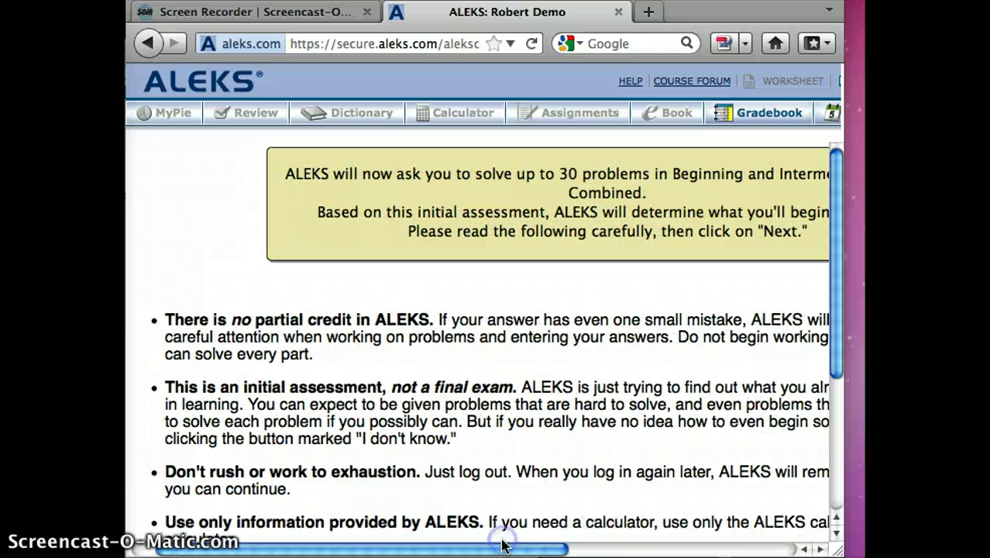
{"action": "left_click_drag", "start_coordinate": [833, 200], "coordinate": [831, 347]}
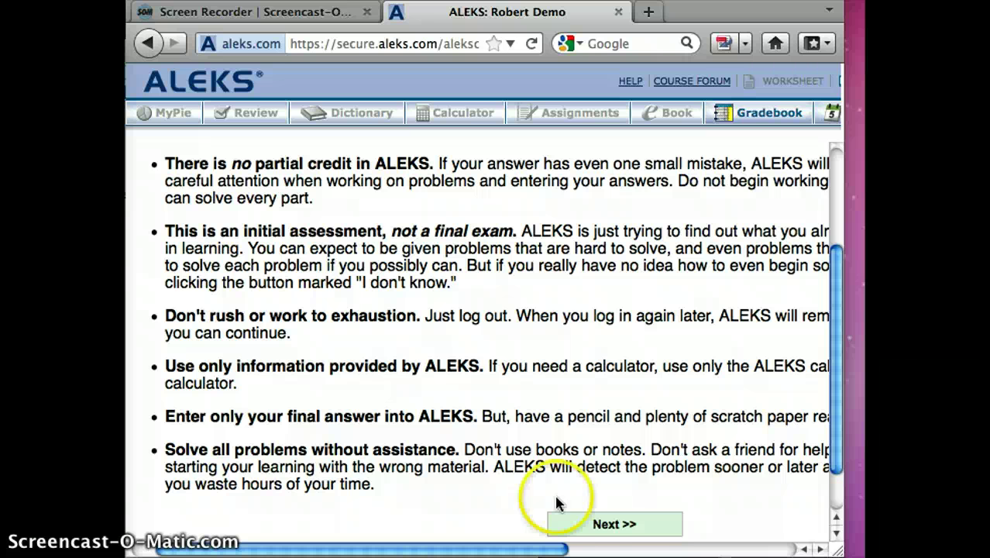
{"action": "left_click", "coordinate": [623, 524]}
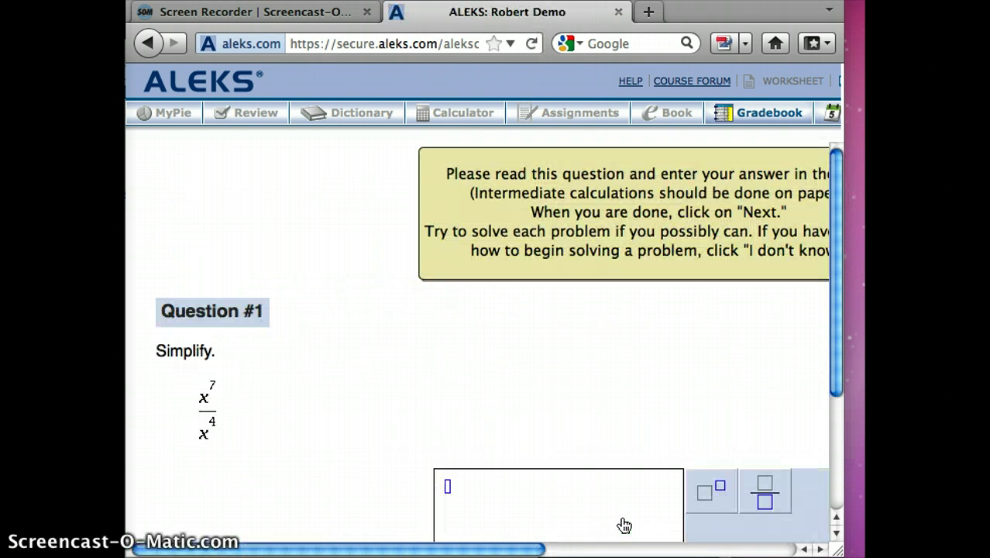
{"action": "left_click_drag", "start_coordinate": [828, 353], "coordinate": [817, 457]}
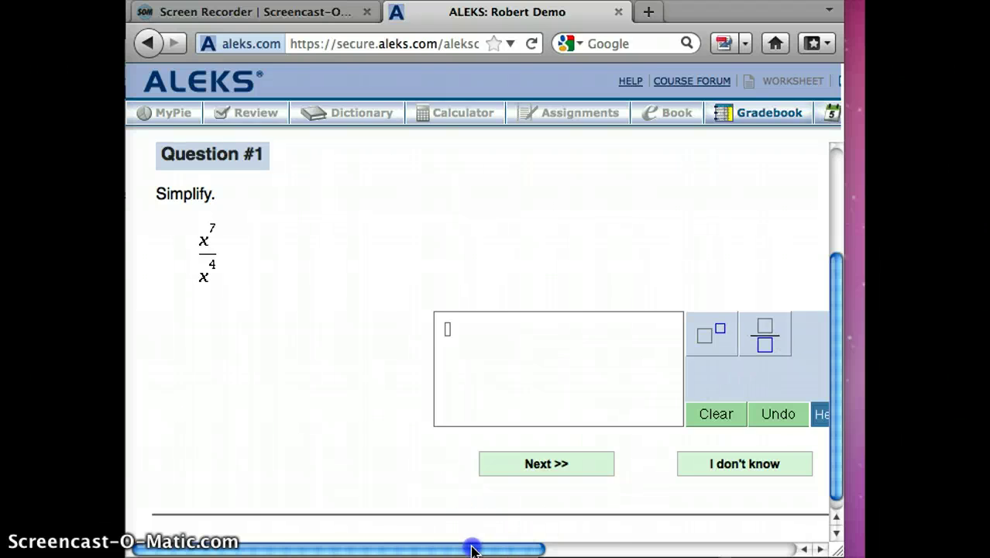
{"action": "left_click_drag", "start_coordinate": [471, 544], "coordinate": [439, 546]}
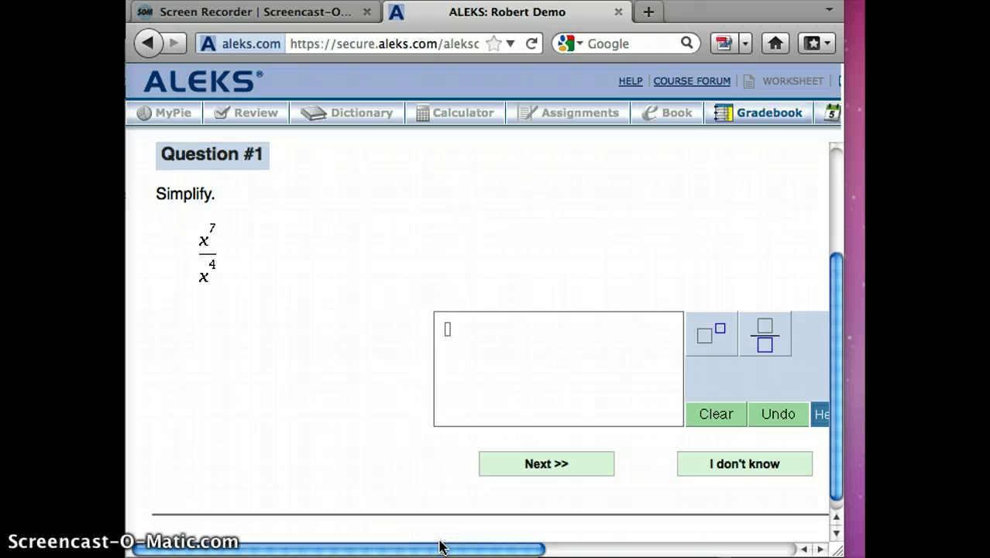